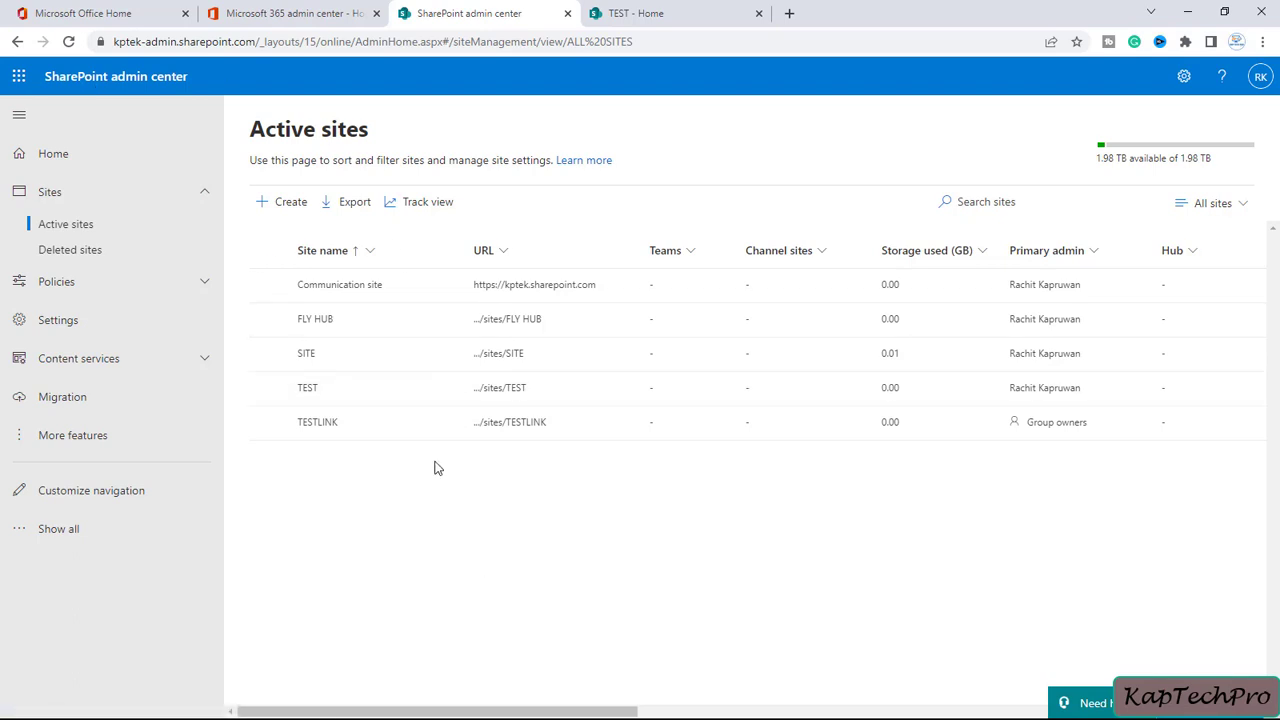
Open the TEST site from the Active sites list in a new browser tab
left_click(488, 391)
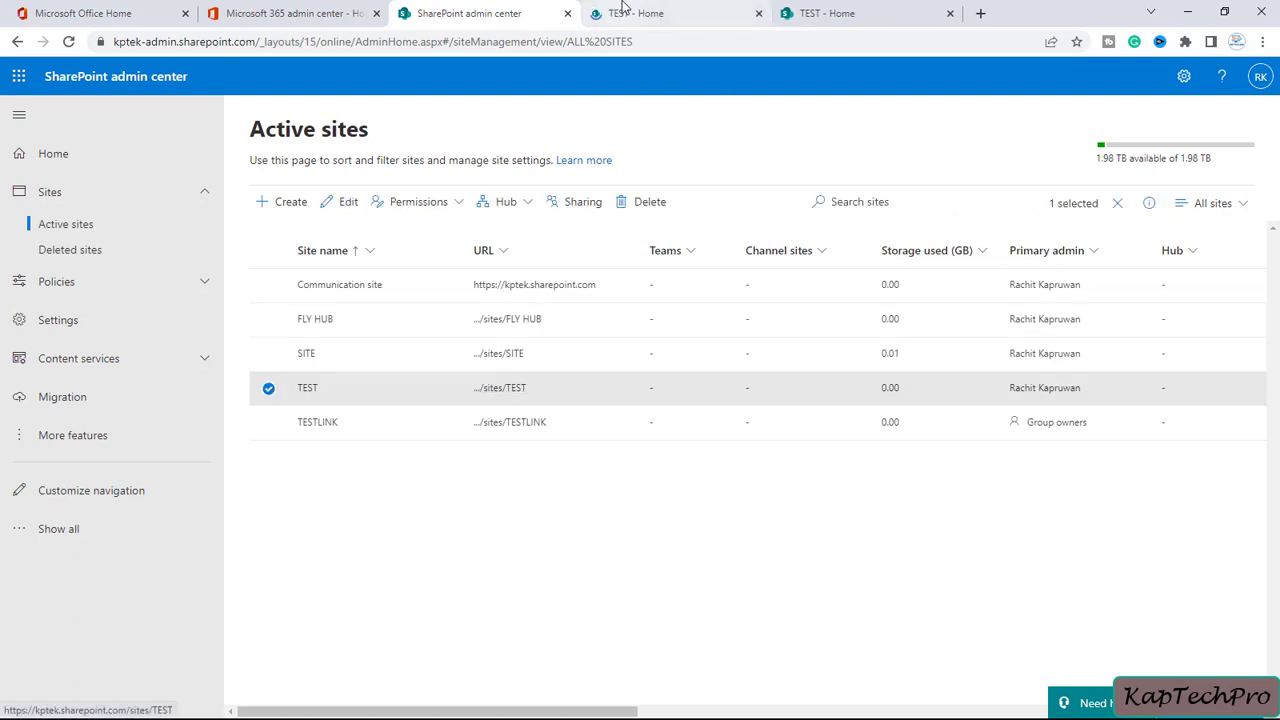
Close the duplicate tab, open DOC FOLDER in DOC LIBRARY, then bring up TEST's home page settings
left_click(949, 13)
left_click(686, 18)
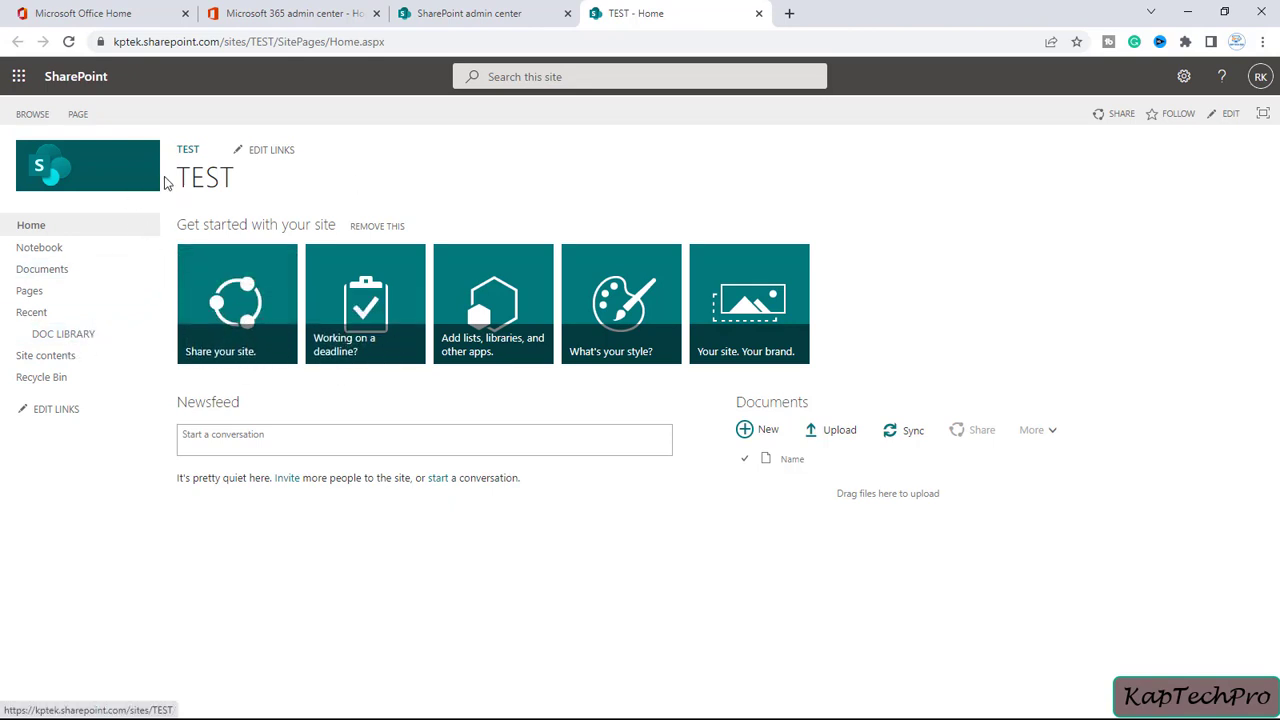
left_click(60, 333)
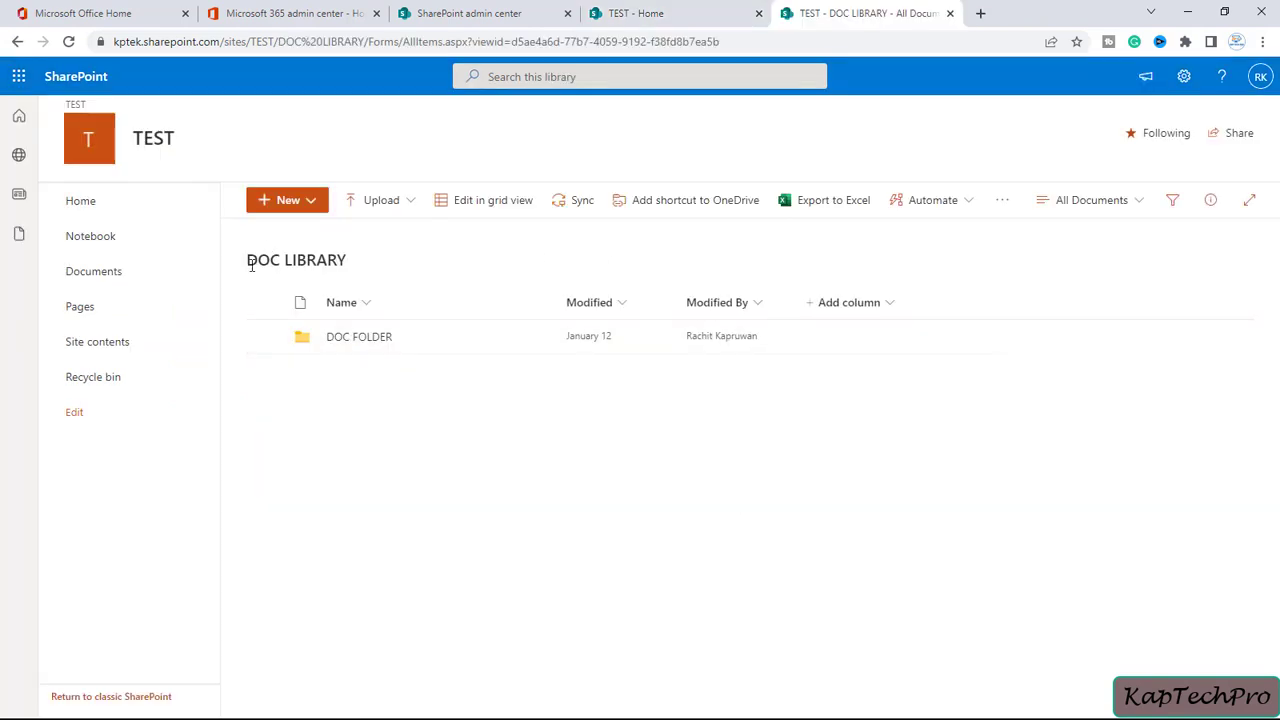
left_click(359, 346)
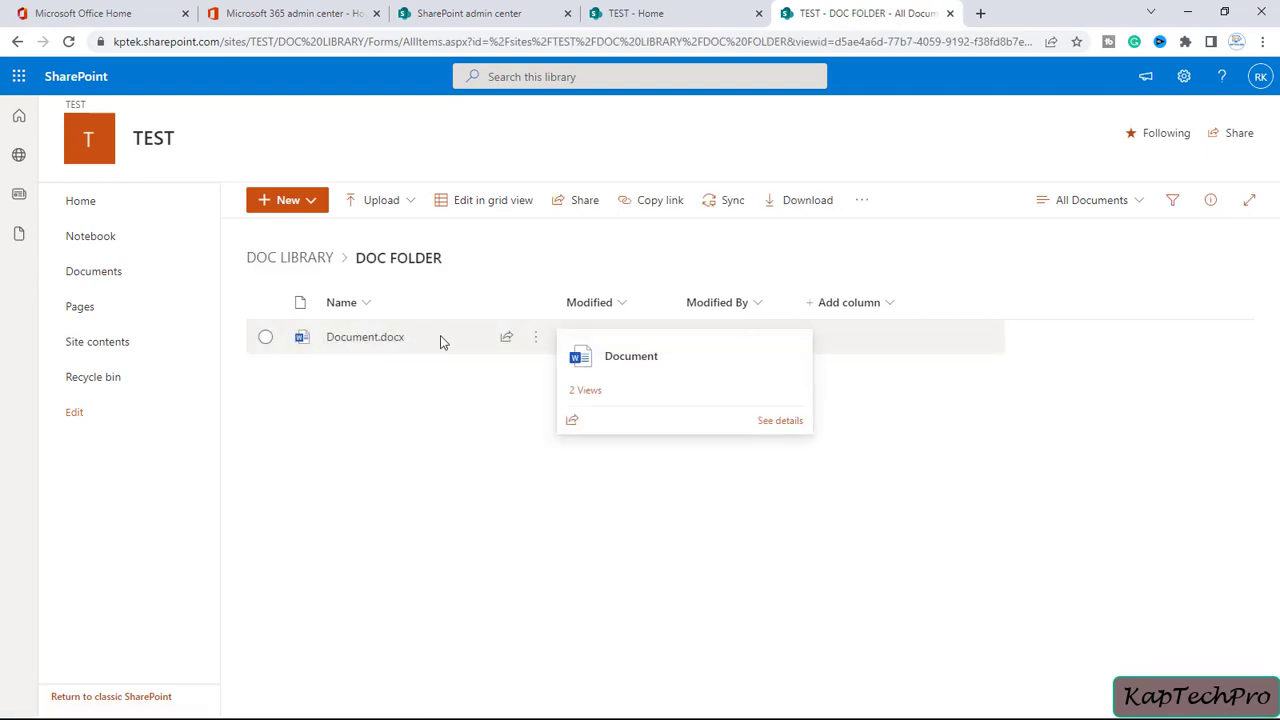
left_click(636, 13)
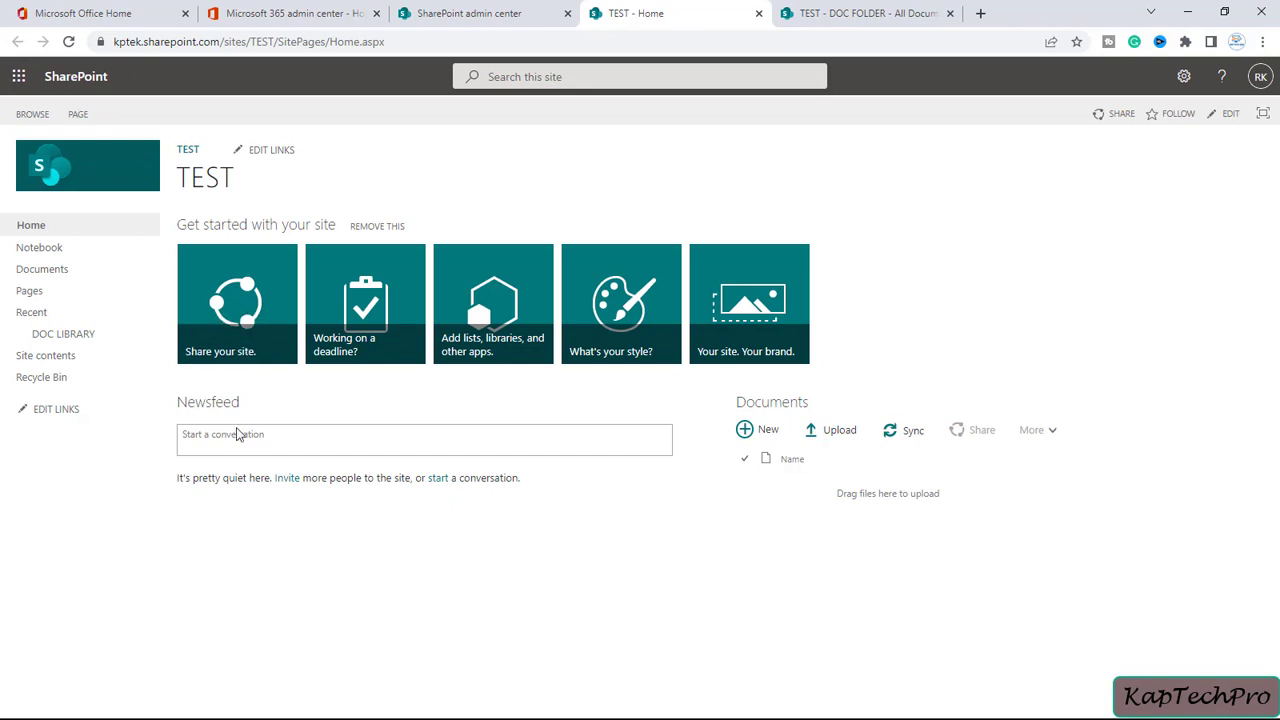
left_click(1185, 80)
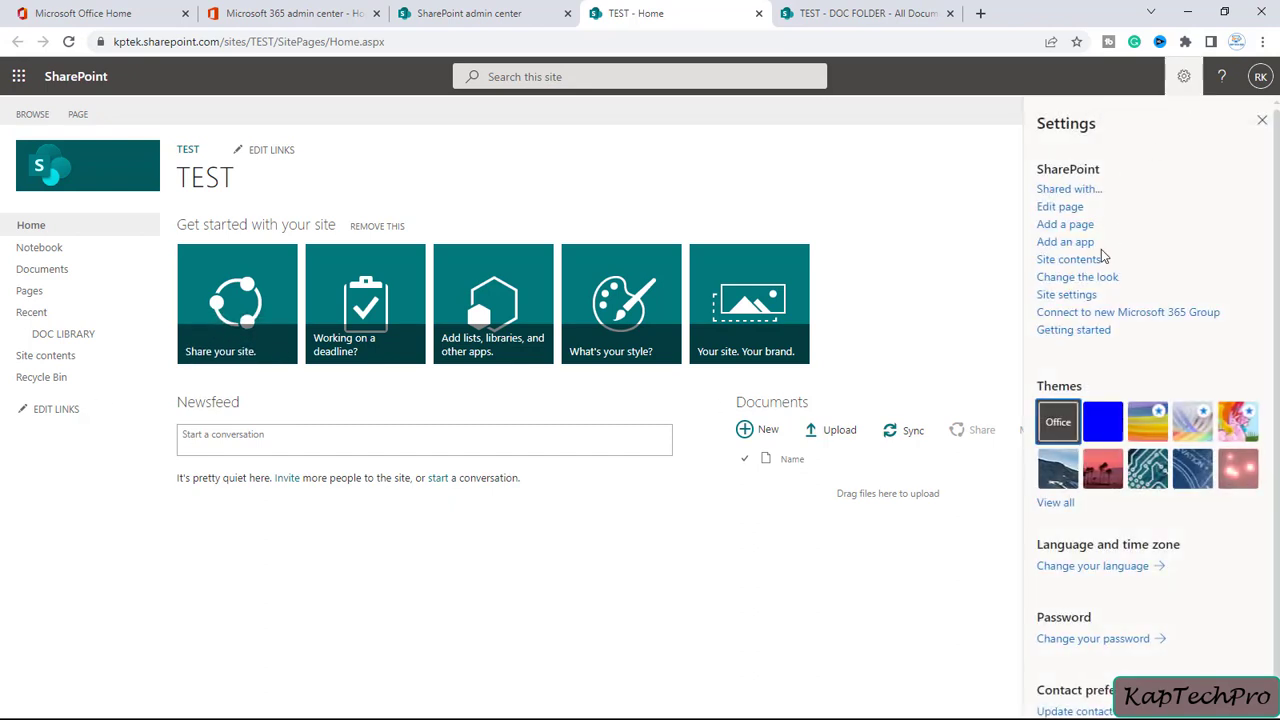
Open the TEST site's permissions via Site settings, then return the library tab to DOC LIBRARY
left_click(1068, 295)
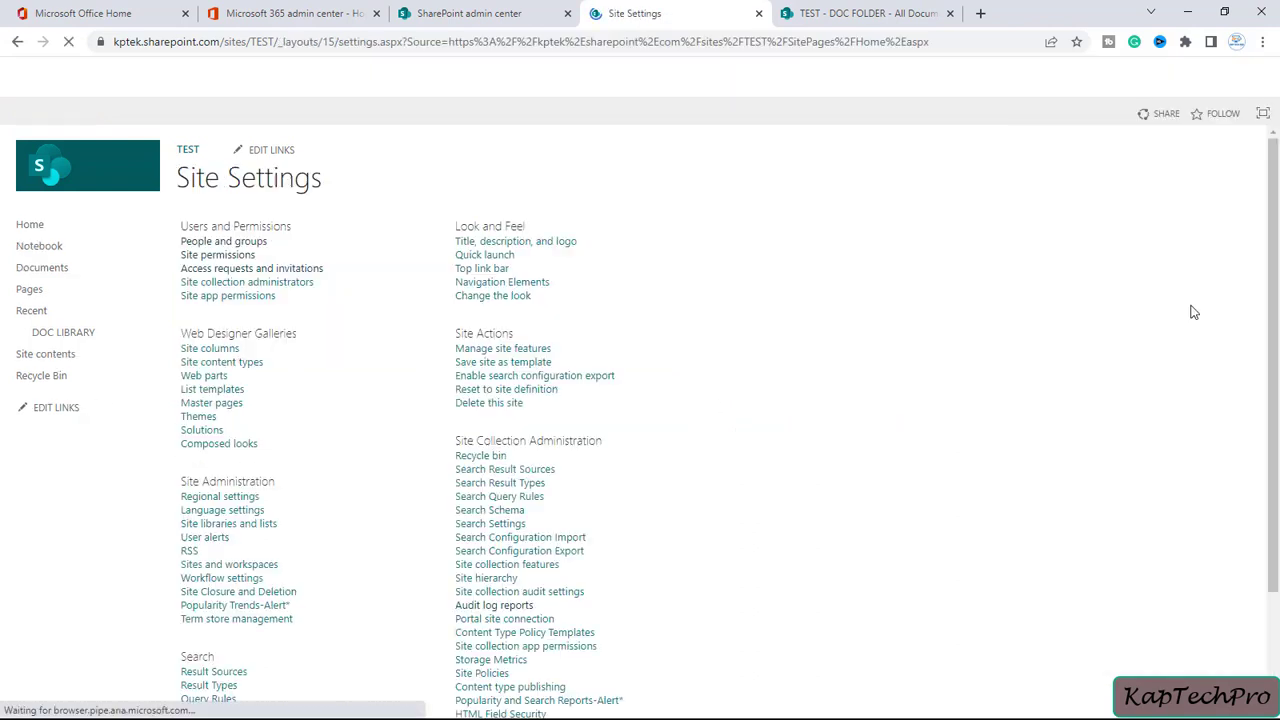
left_click(207, 258)
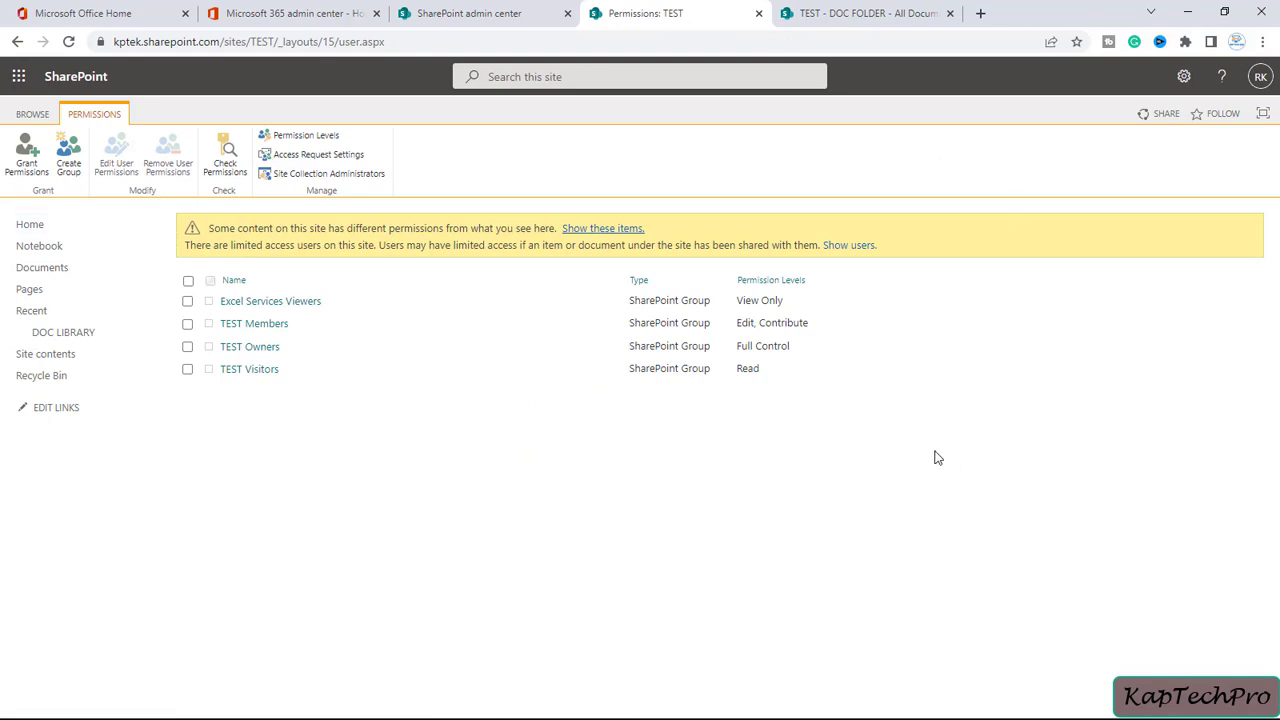
left_click(868, 12)
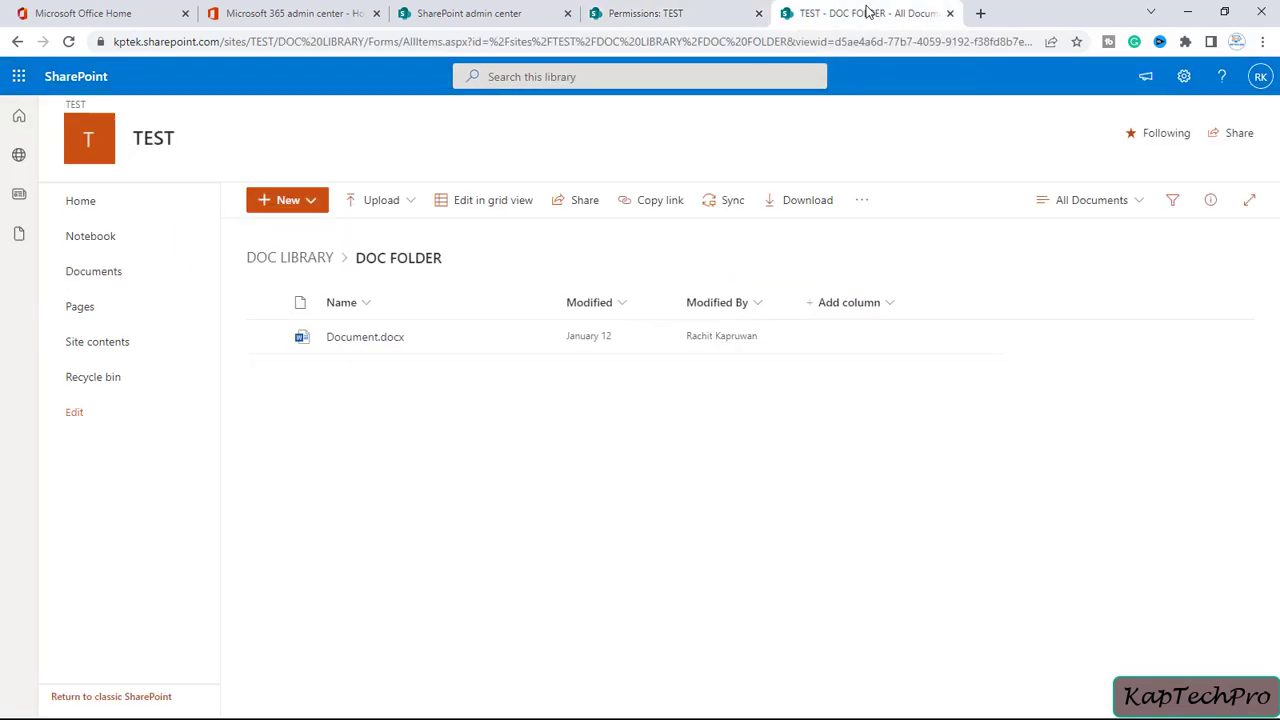
left_click(16, 41)
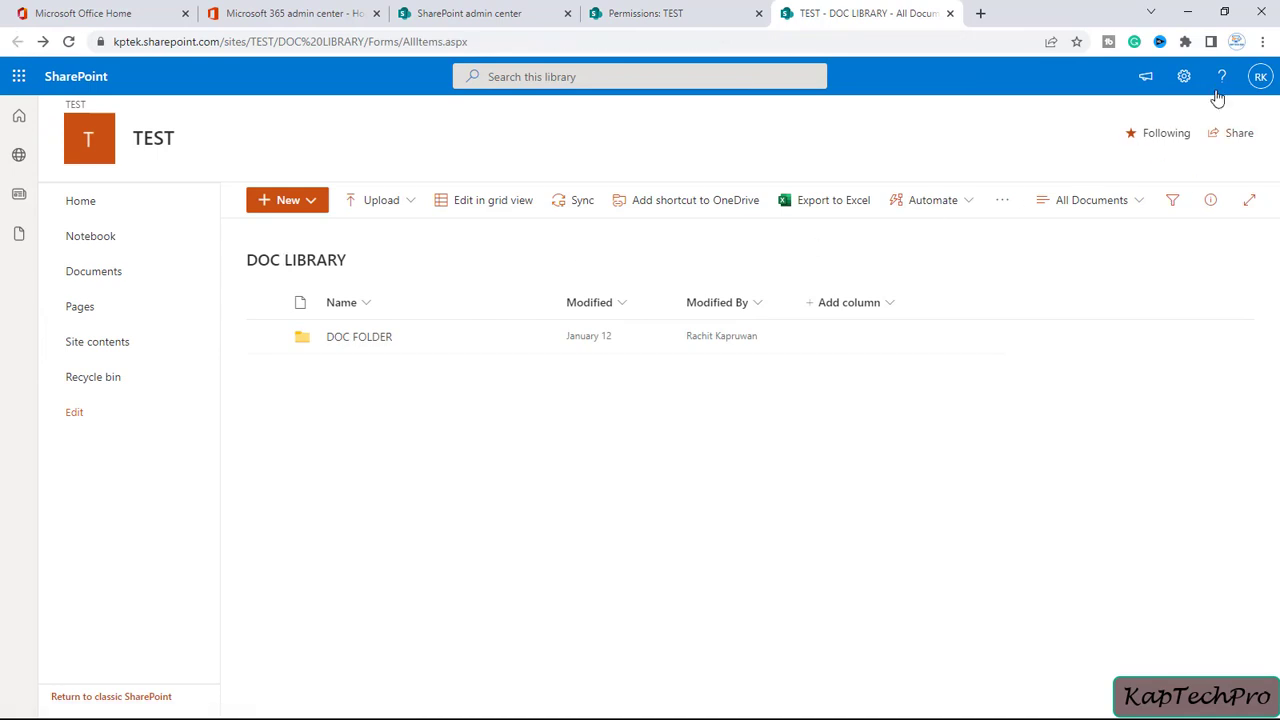
Open the DOC LIBRARY permissions page from Library settings, then bring up DOC FOLDER's actions
left_click(1184, 78)
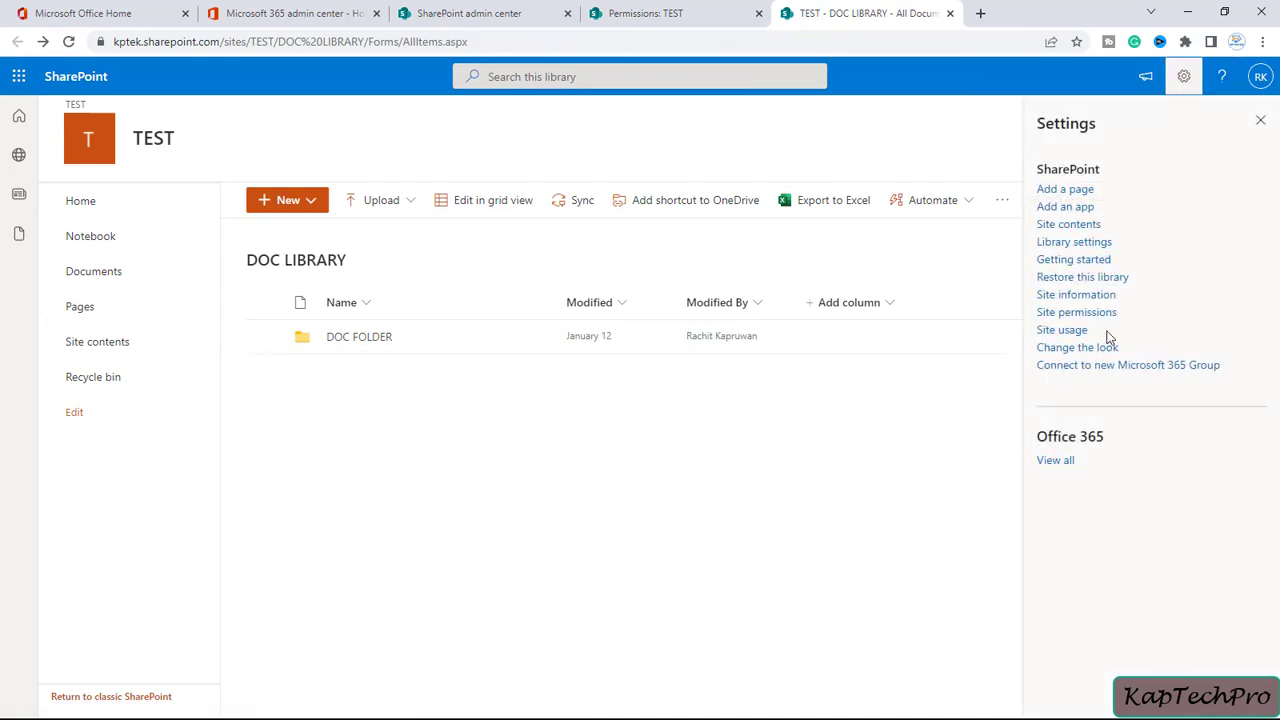
left_click(1075, 245)
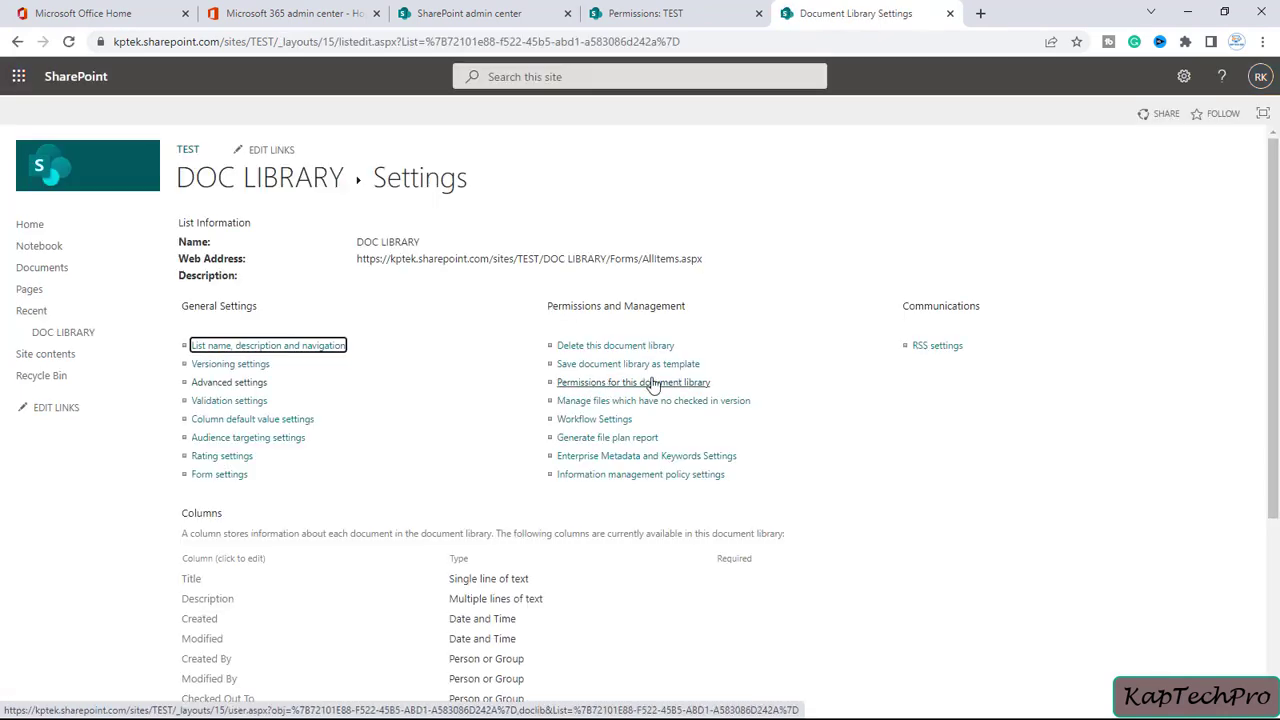
left_click(660, 383)
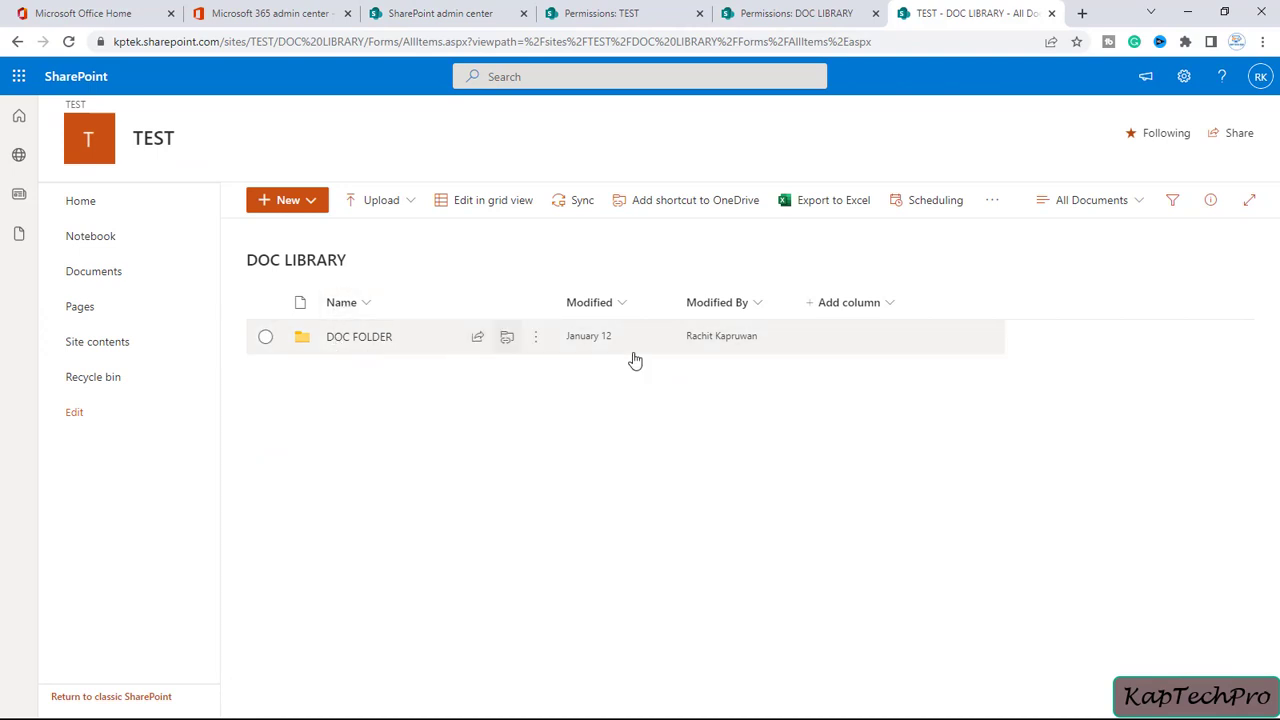
left_click(536, 343)
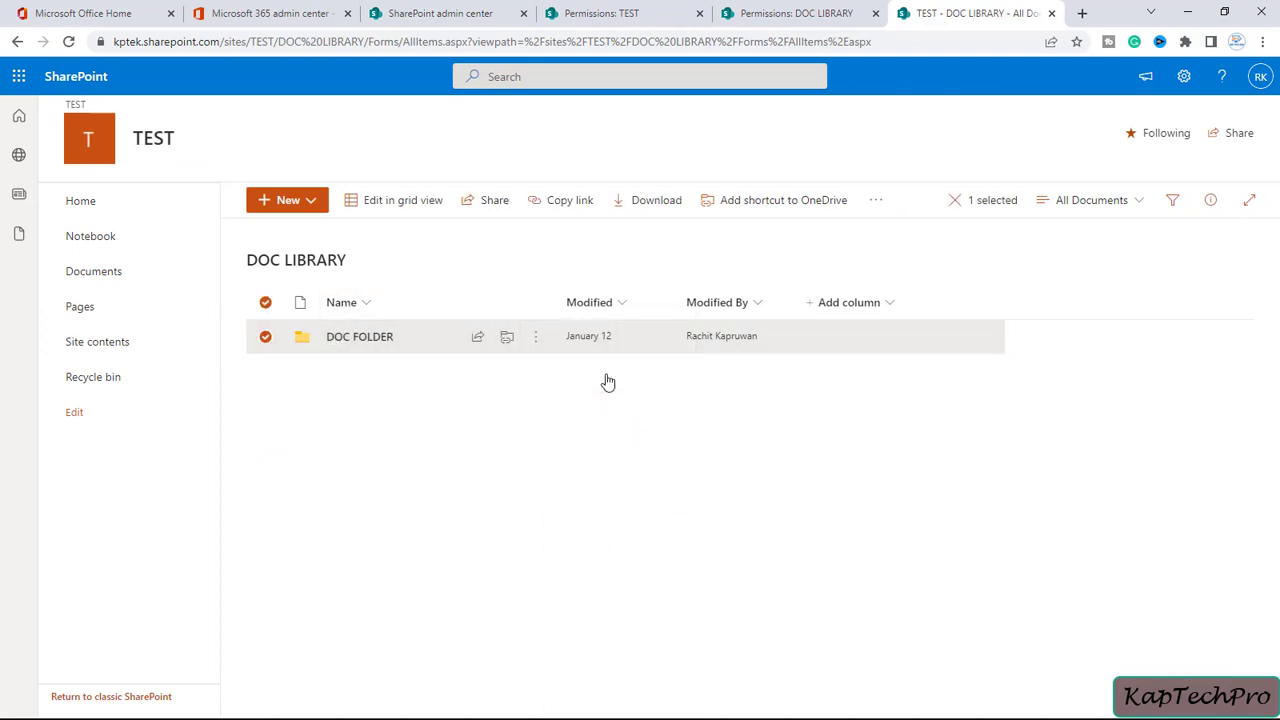
Open DOC FOLDER's advanced permissions from Manage access, then return to the library listing
left_click(606, 378)
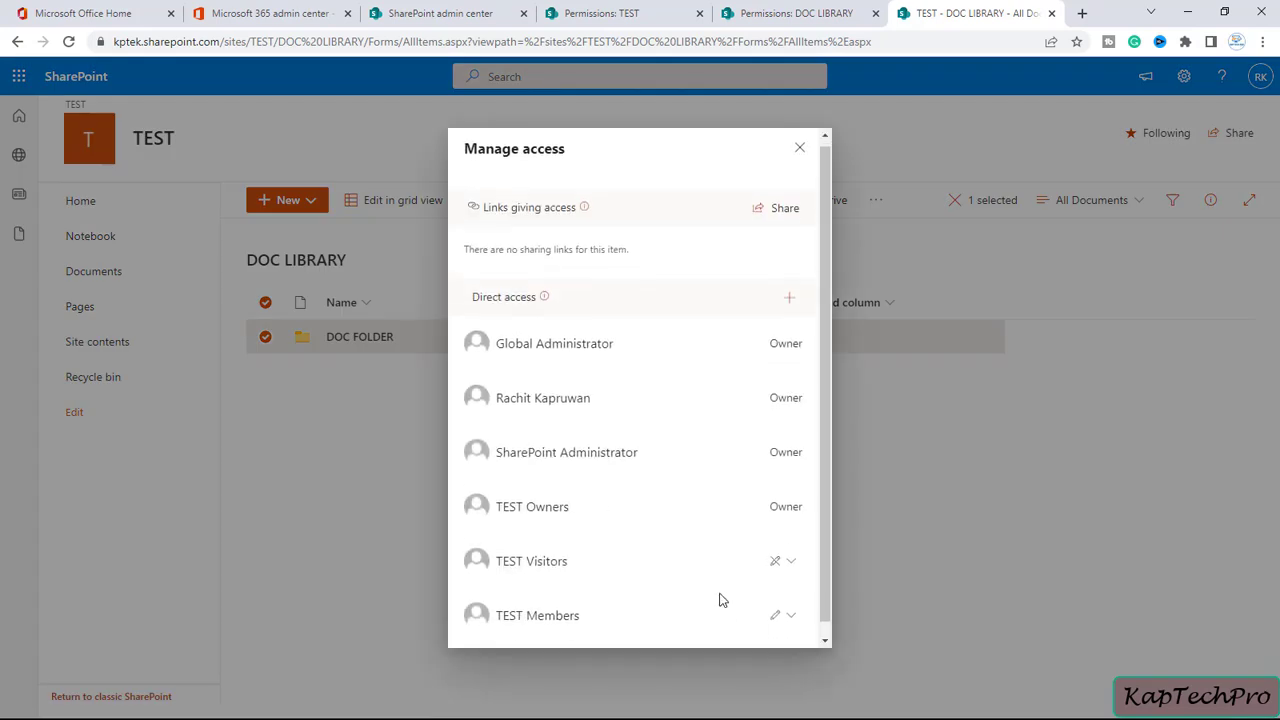
scroll(763, 638, "down", 1)
left_click(772, 641)
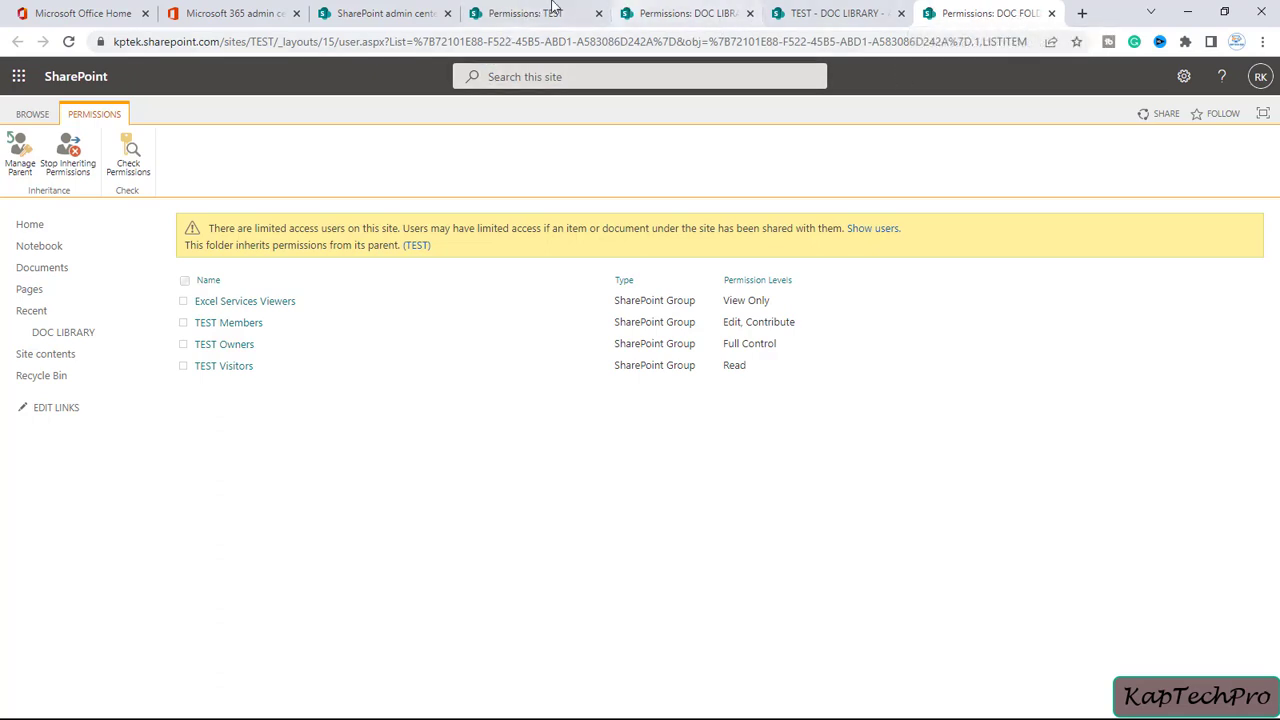
left_click(522, 13)
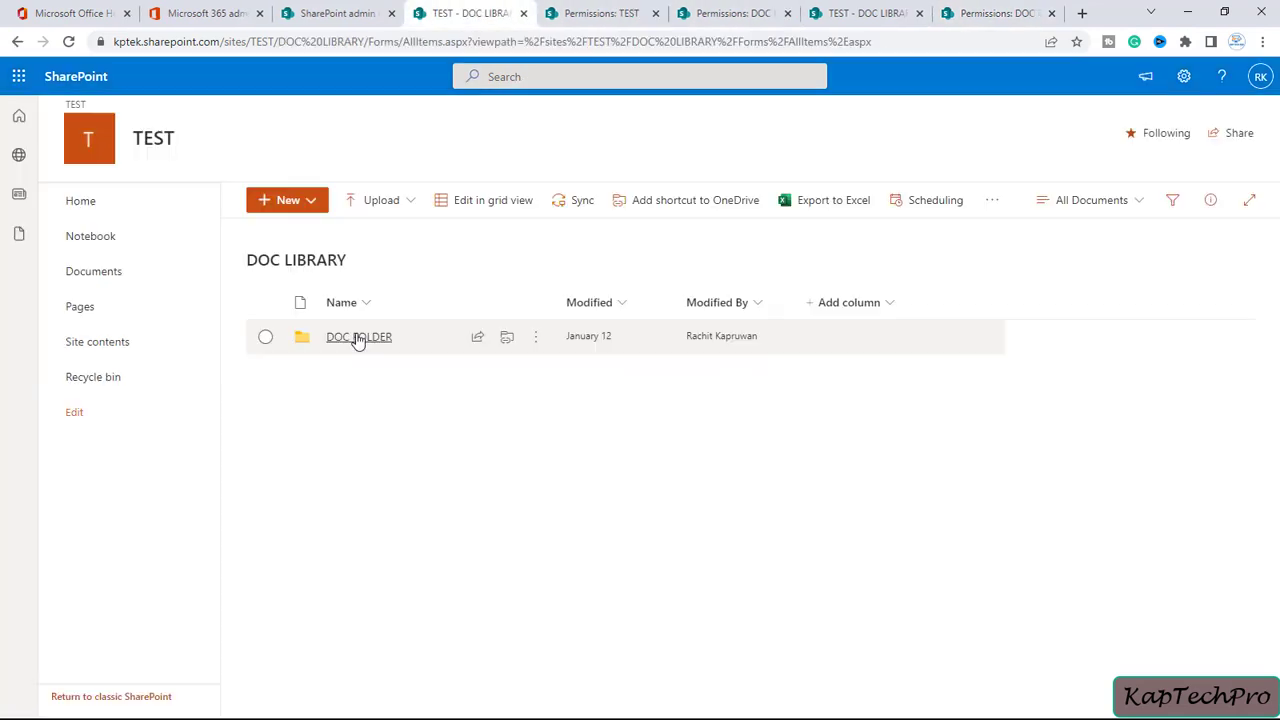
Open DOC FOLDER and reach Document.docx's advanced permissions through its Manage access panel
left_click(358, 337)
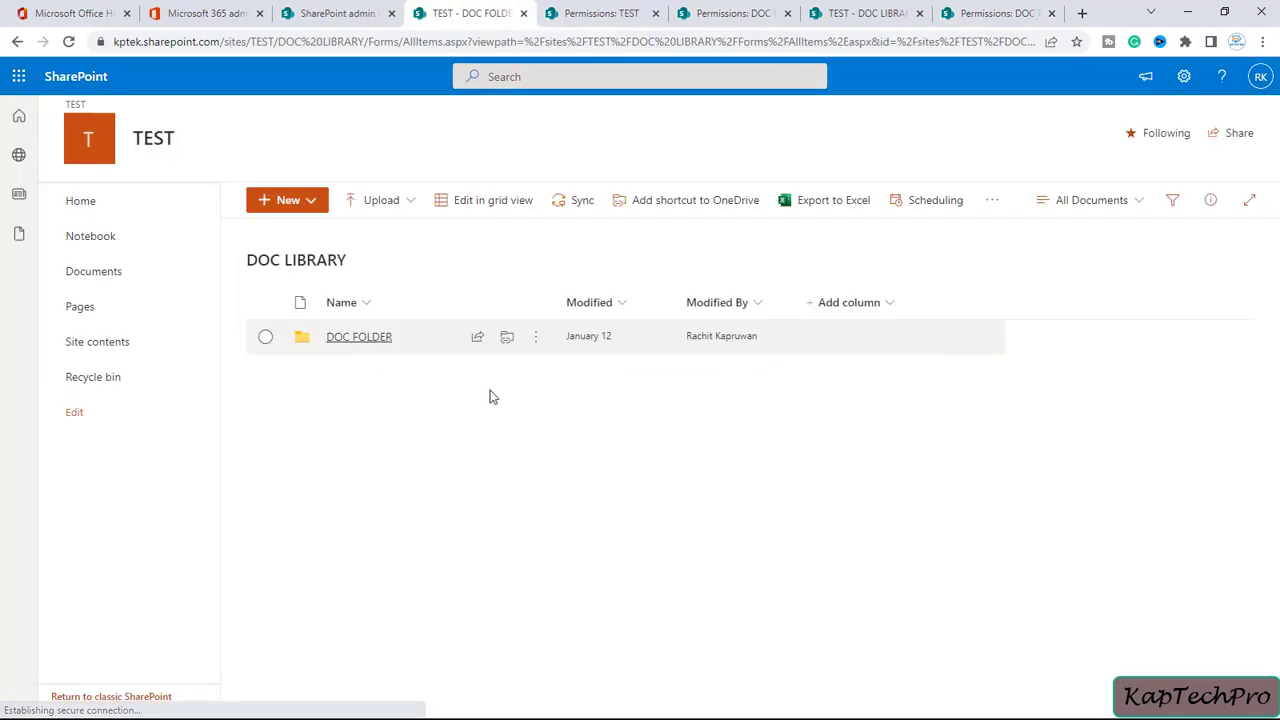
left_click(538, 340)
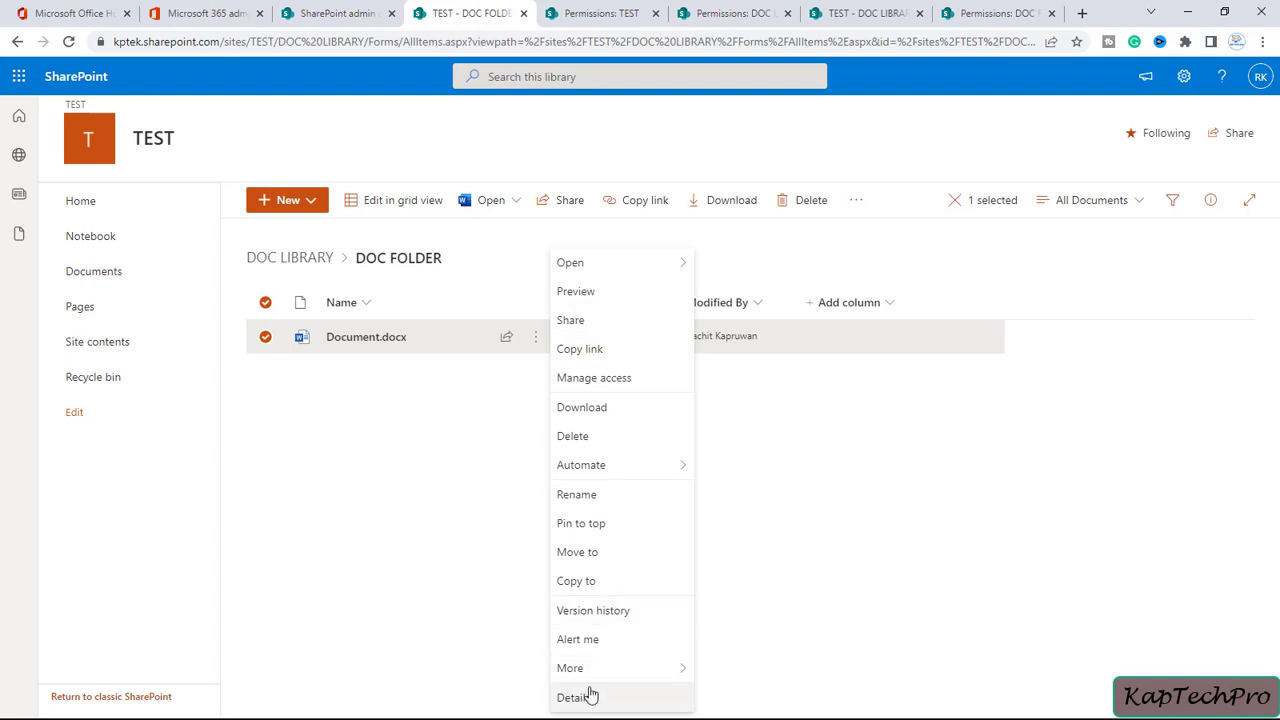
left_click(590, 385)
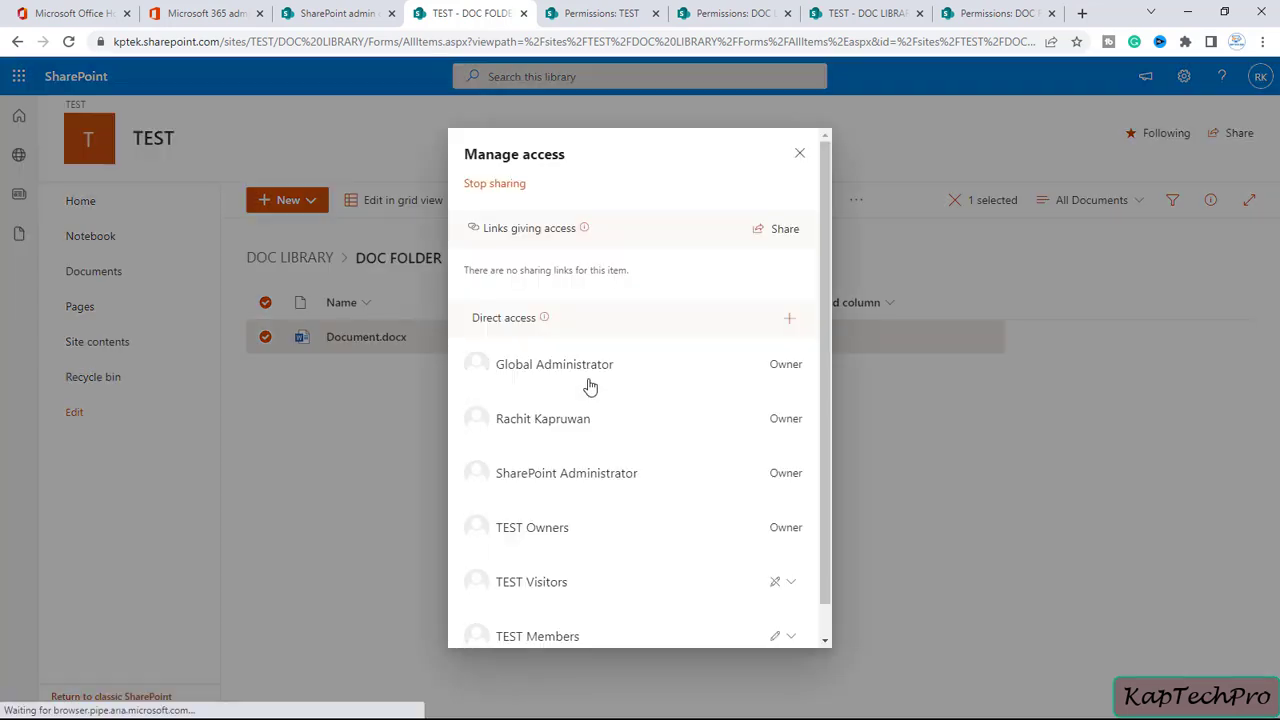
scroll(763, 526, "down", 1)
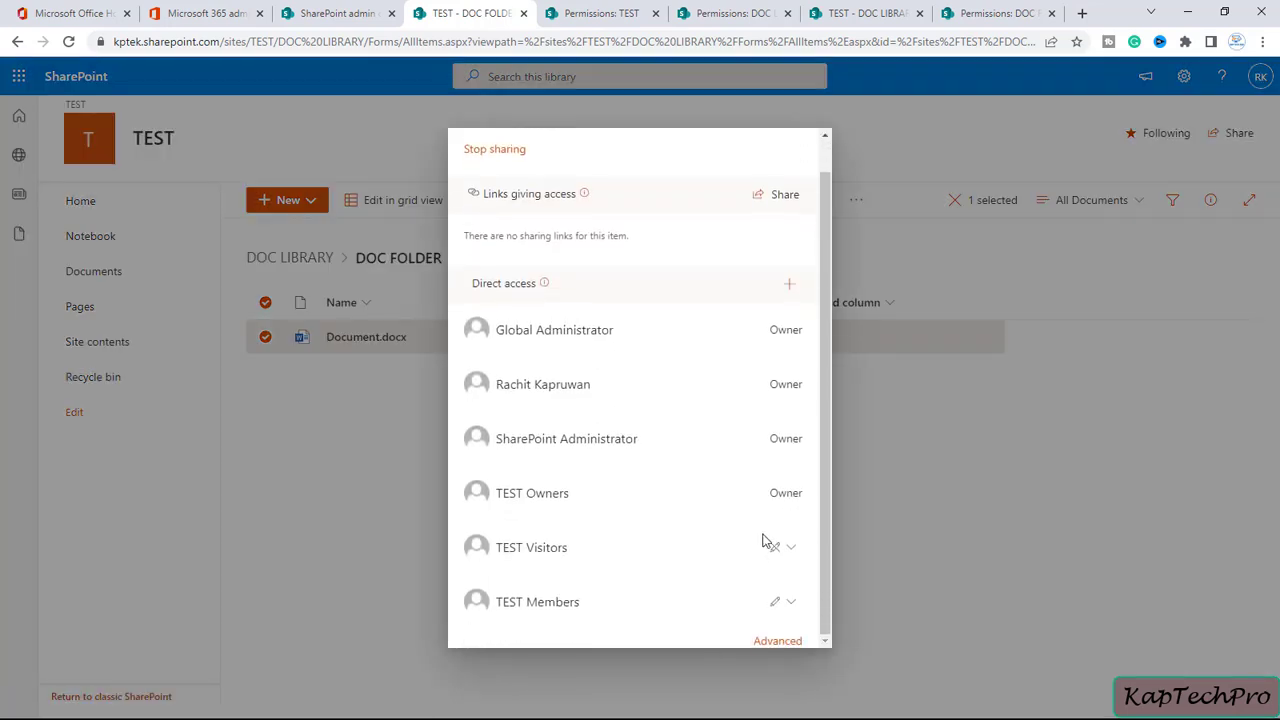
scroll(775, 642, "up", 1)
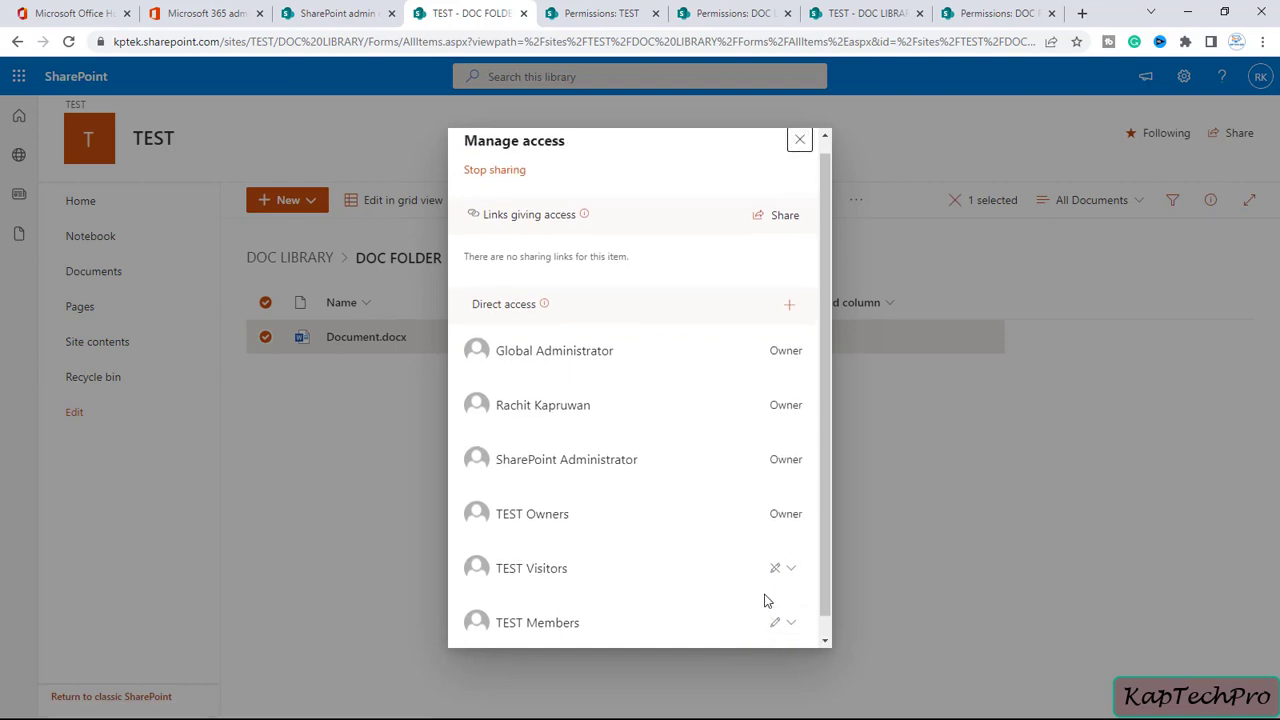
scroll(778, 645, "down", 1)
left_click(778, 642)
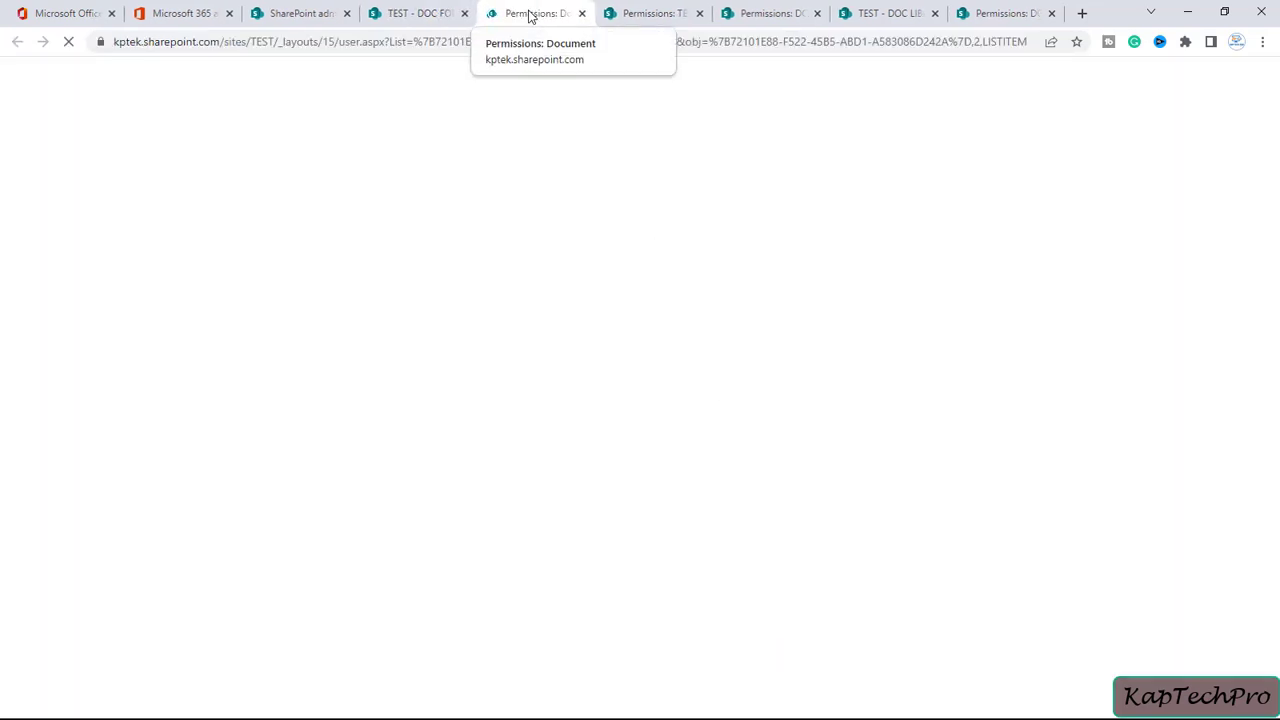
Compare the TEST, DOC LIBRARY, DOC FOLDER and Document permission tabs, ending on DOC FOLDER
left_click(464, 13)
left_click(464, 13)
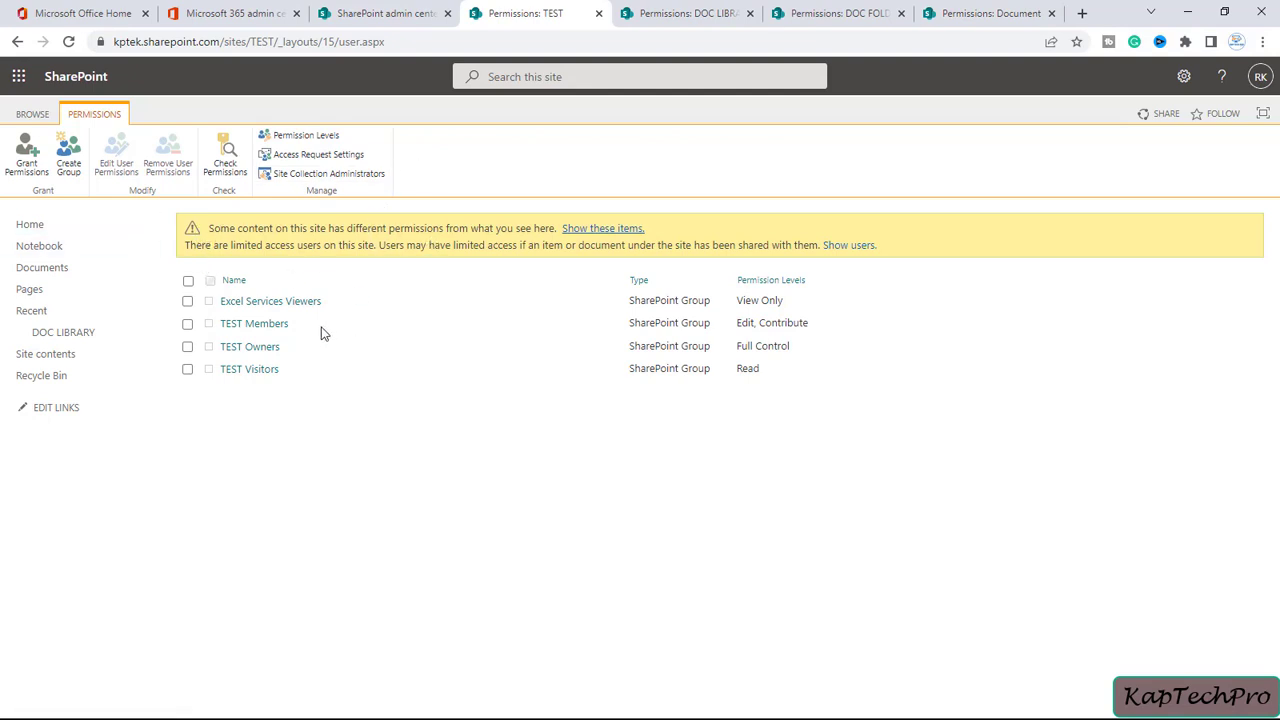
left_click(690, 9)
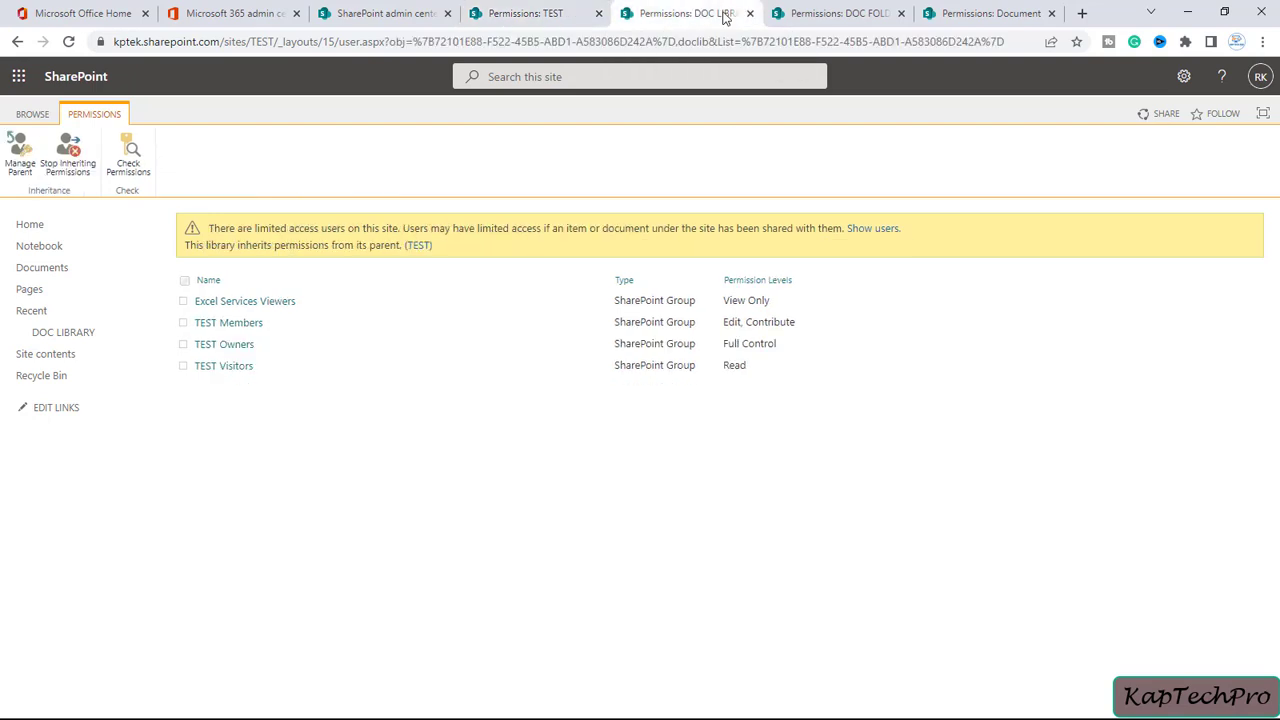
left_click(508, 9)
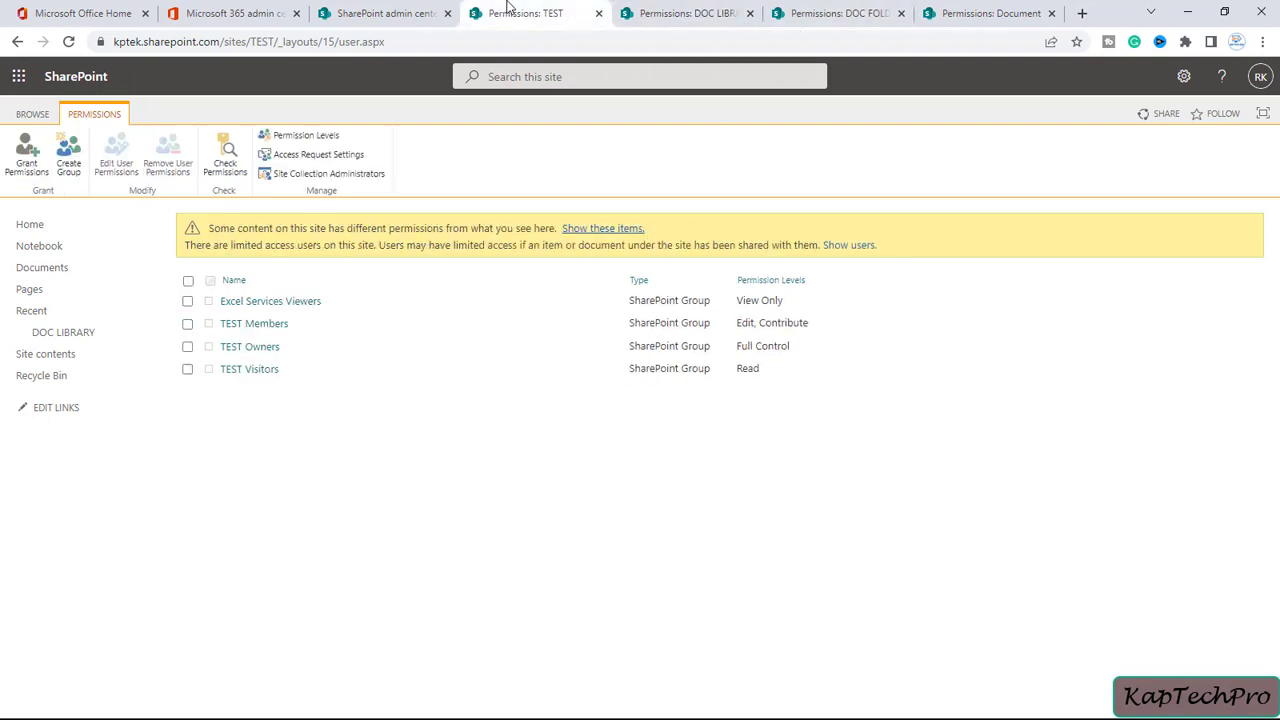
left_click(640, 12)
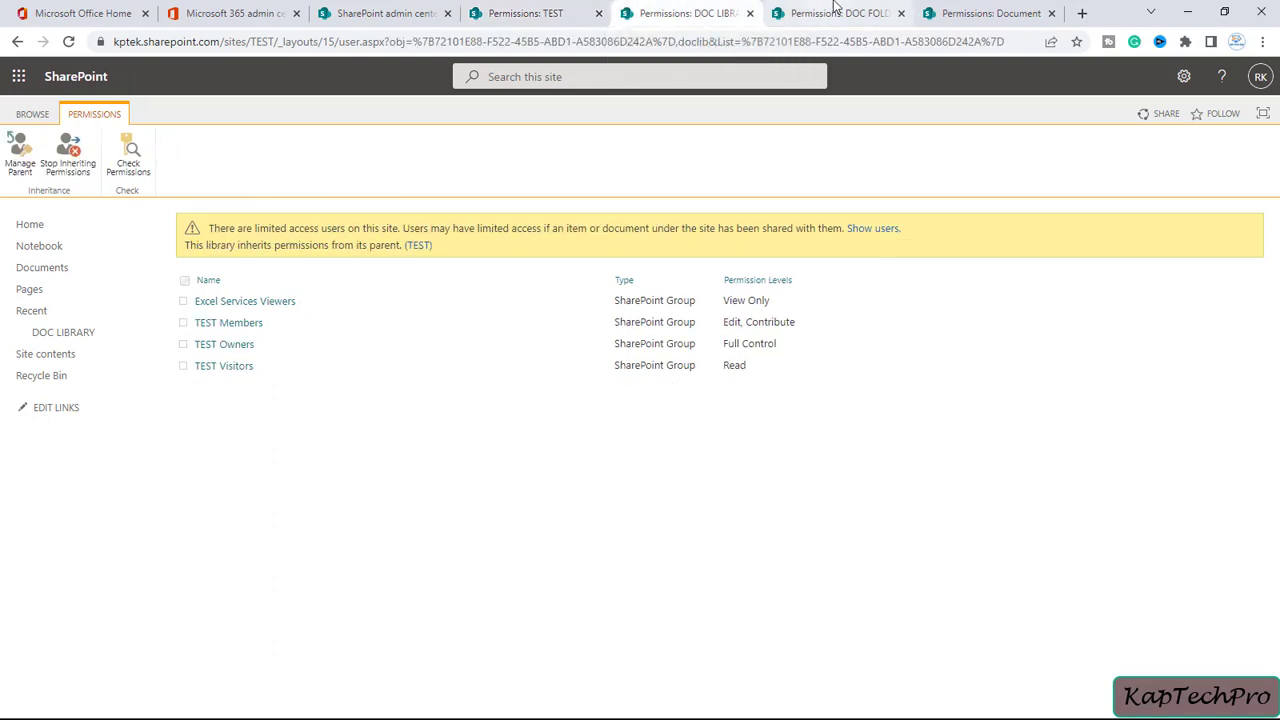
left_click(515, 10)
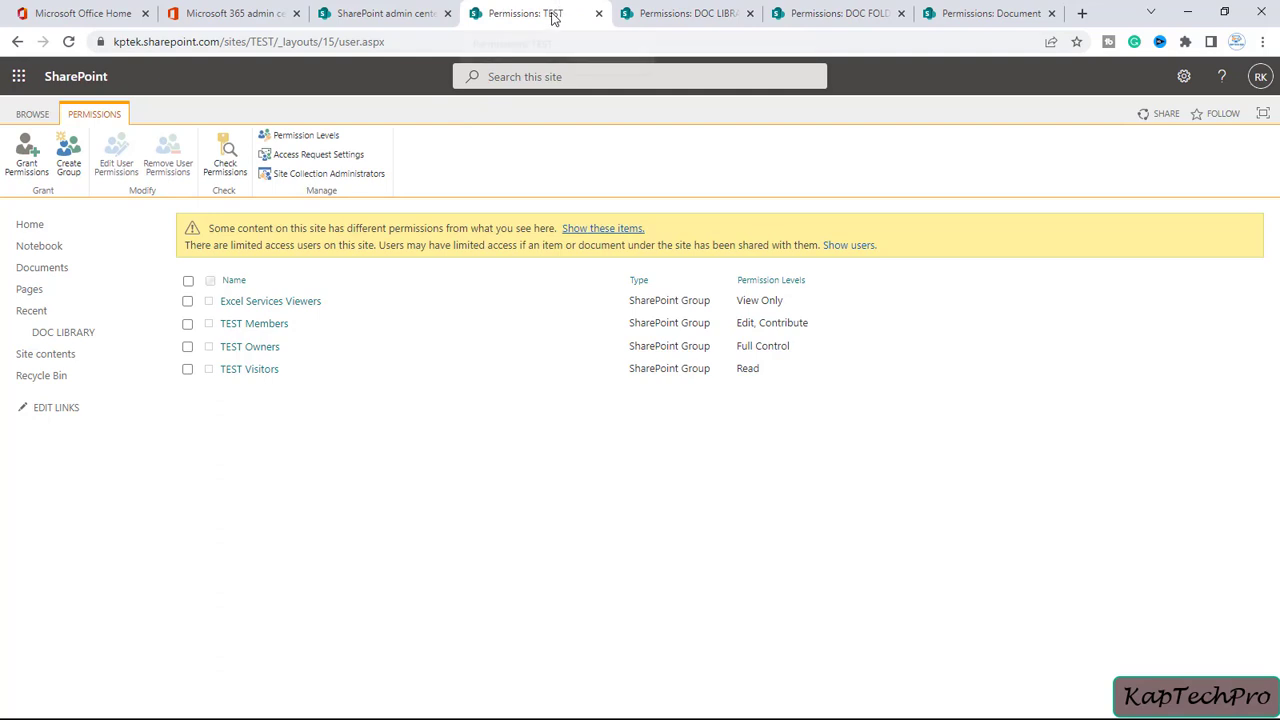
left_click(681, 8)
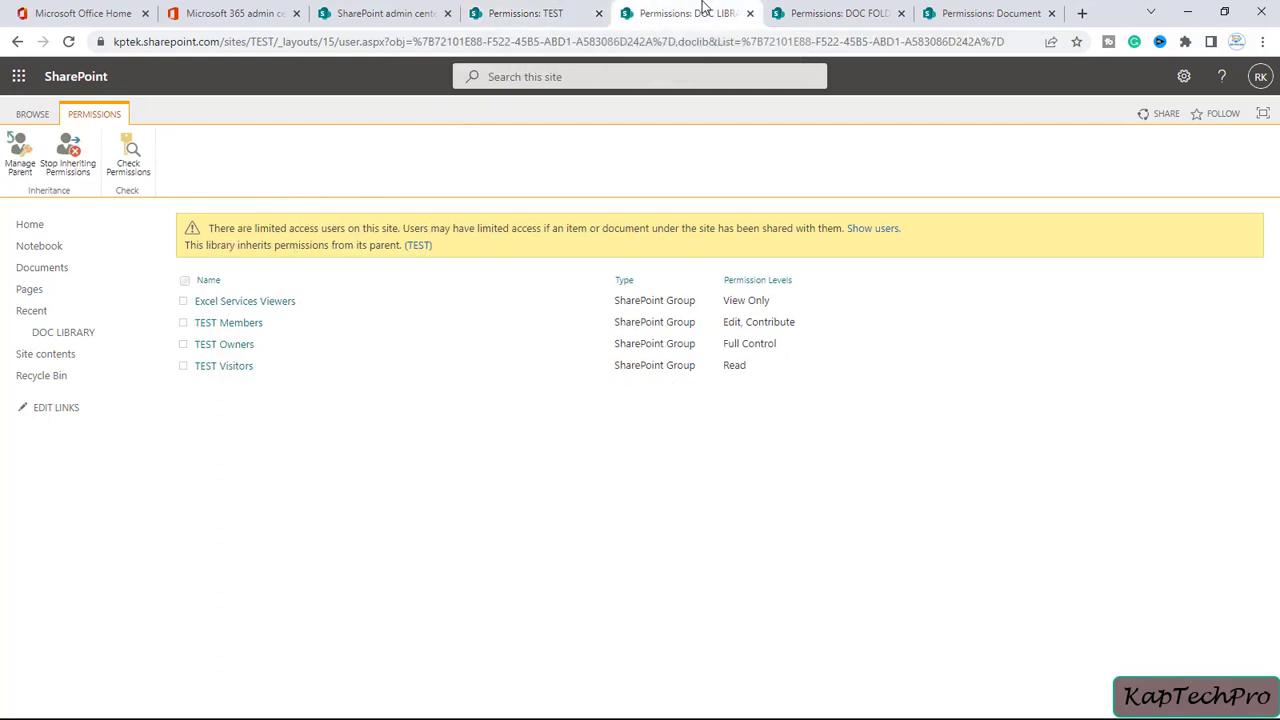
left_click(872, 8)
left_click(975, 10)
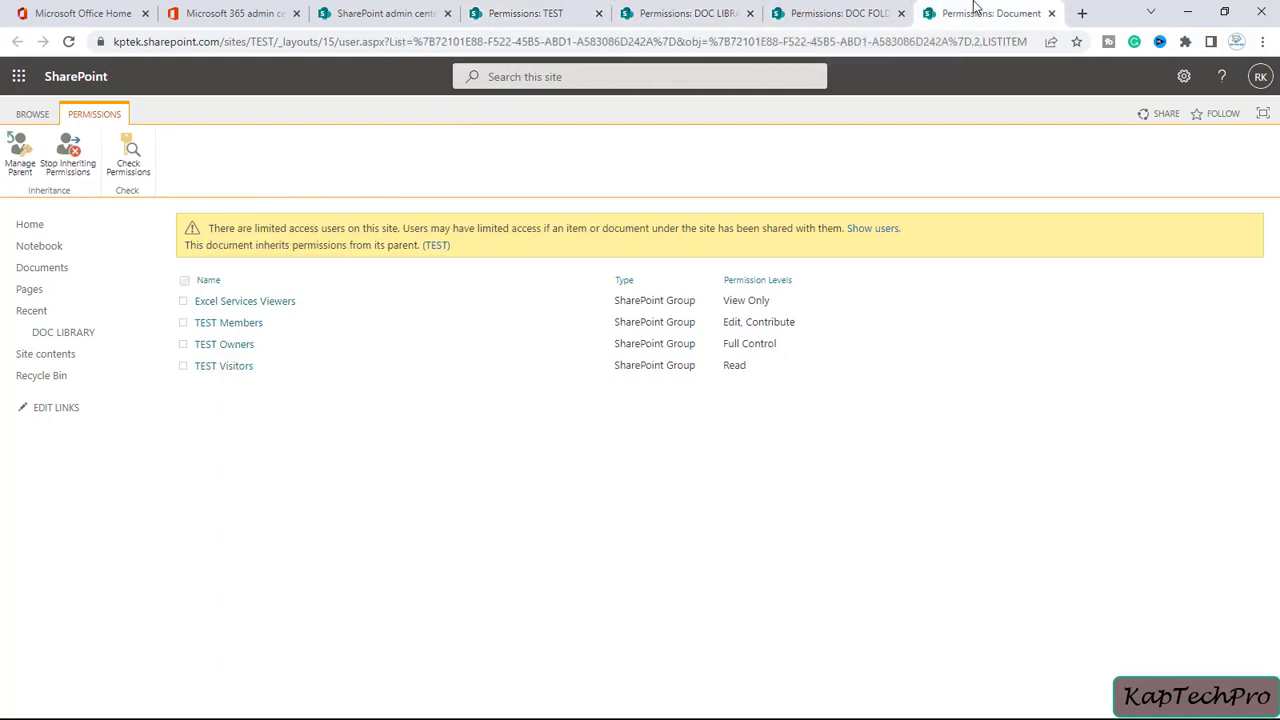
left_click(809, 20)
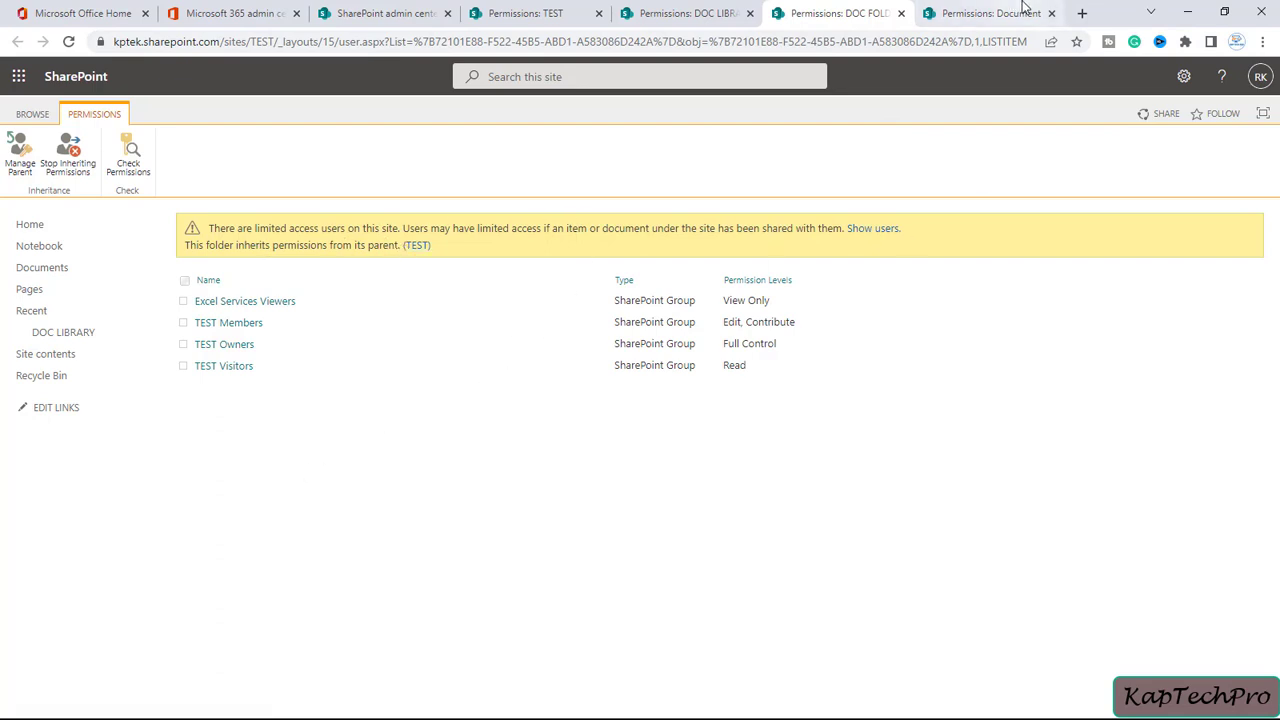
left_click(987, 10)
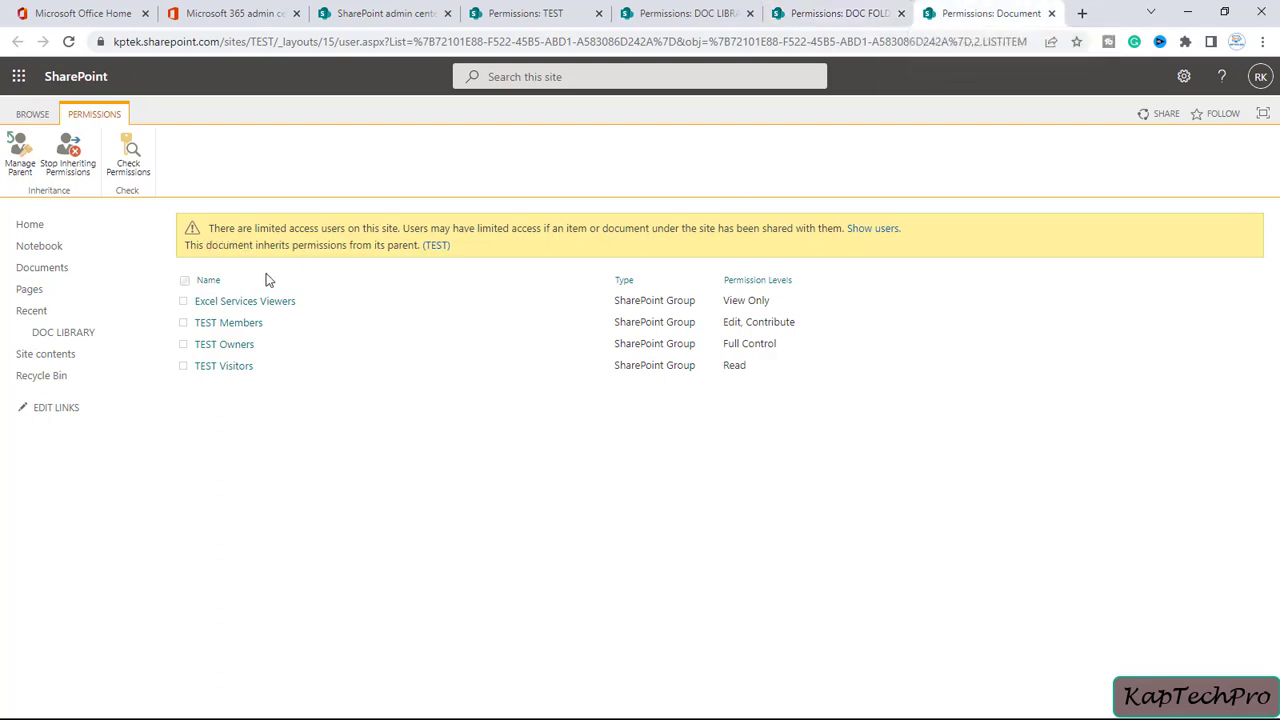
left_click(853, 8)
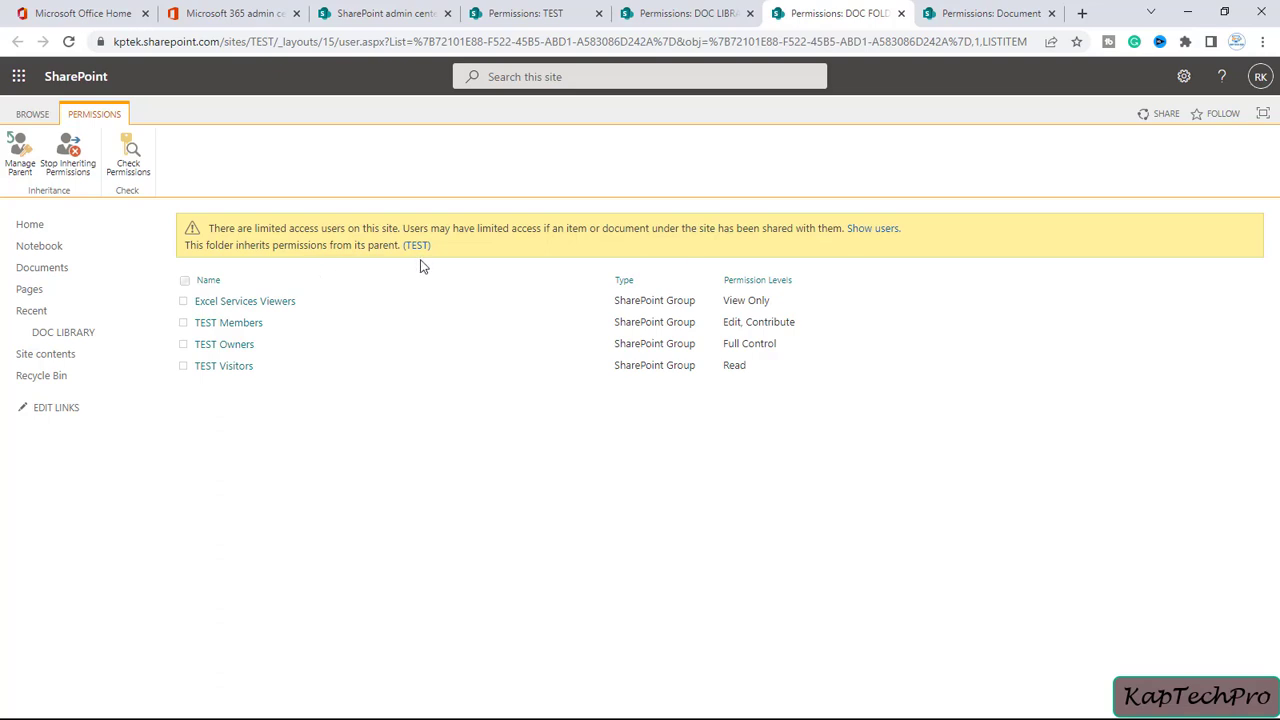
Break DOC FOLDER's permission inheritance and remove all four groups' permissions from it
left_click(72, 152)
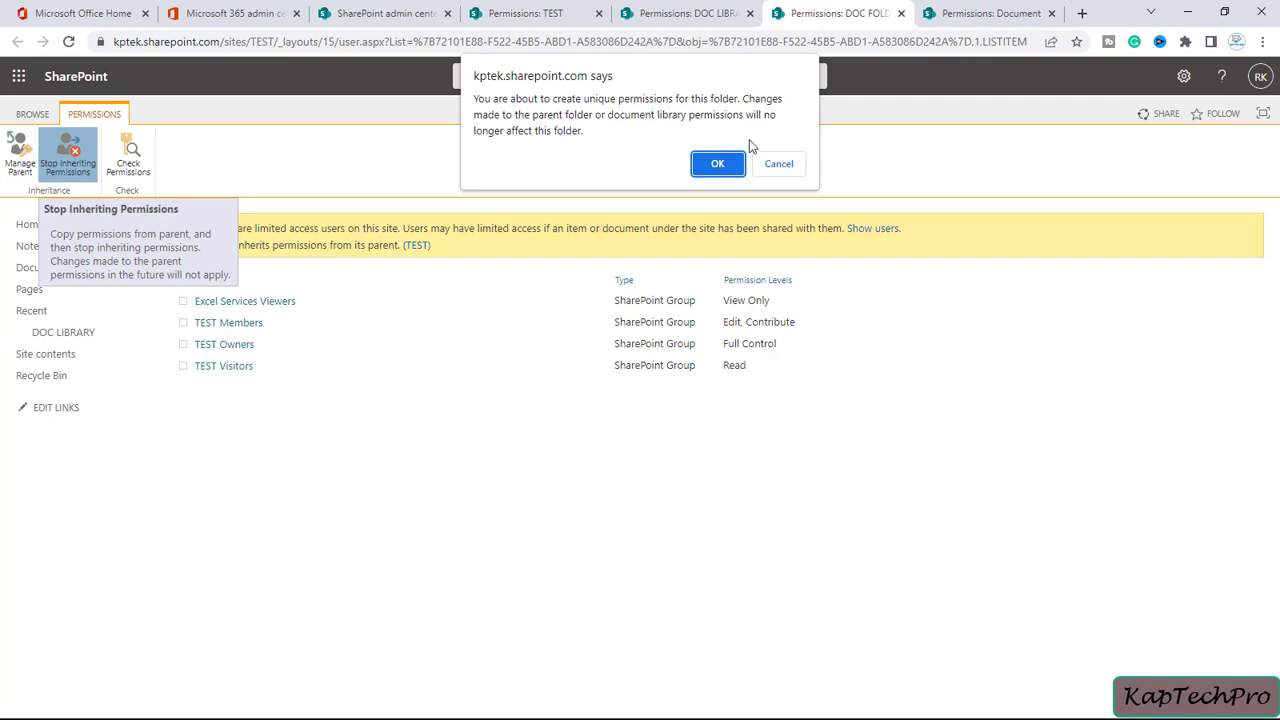
left_click(717, 164)
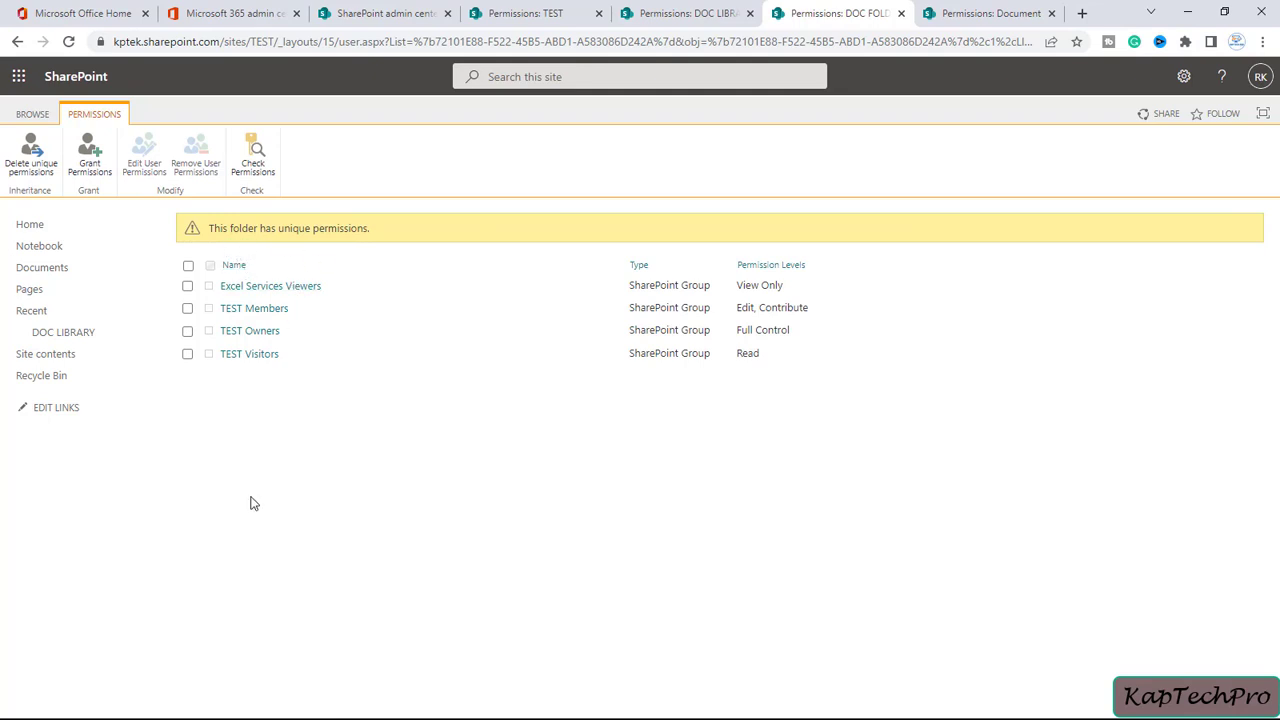
left_click(188, 265)
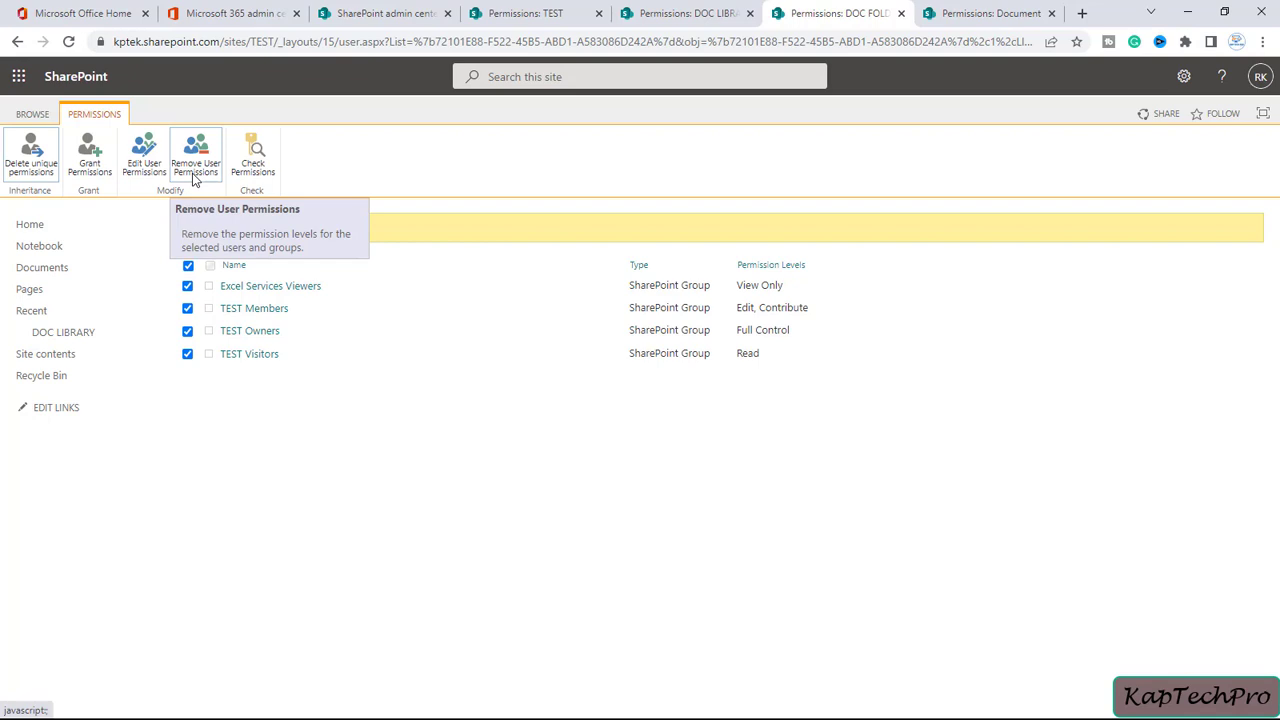
left_click(195, 165)
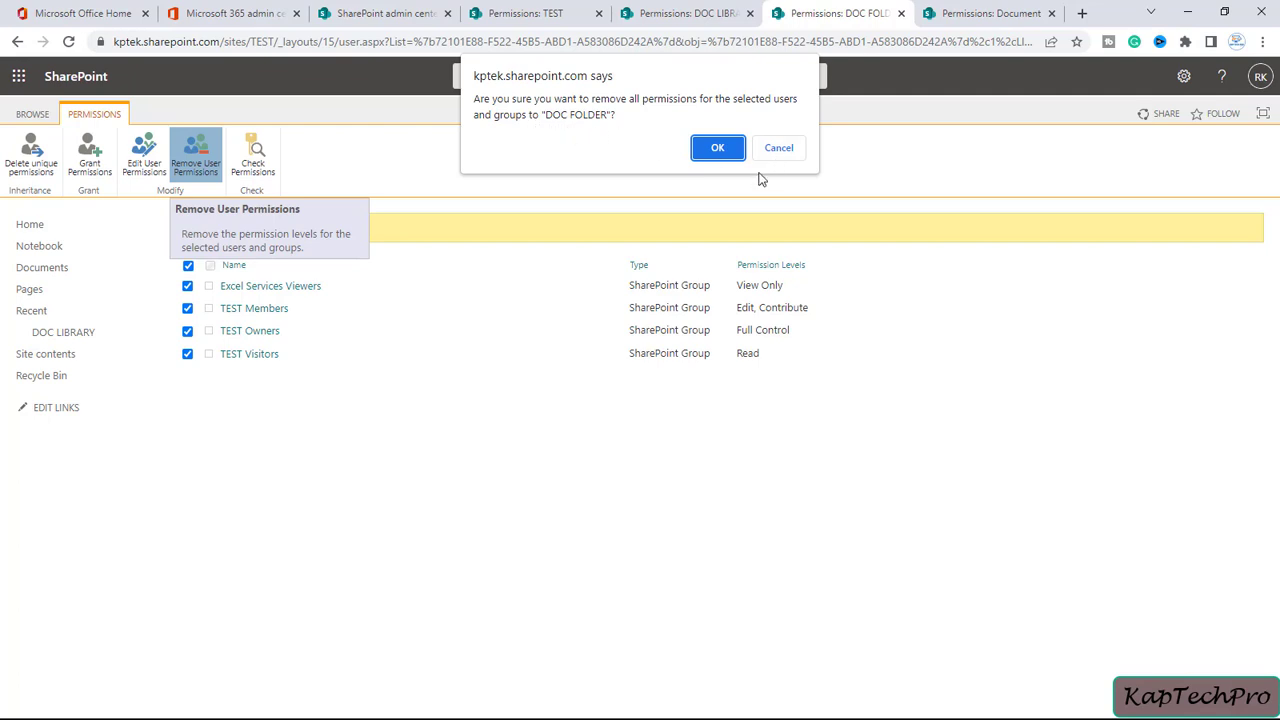
left_click(718, 148)
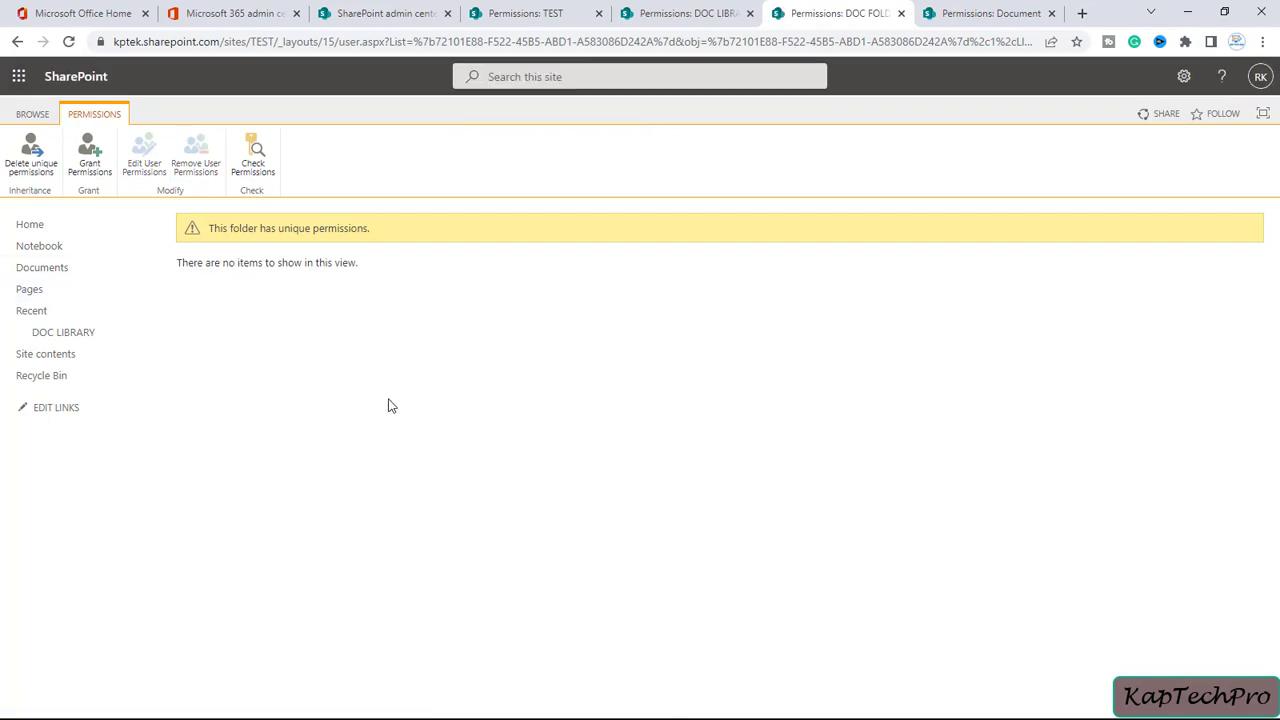
left_click(995, 9)
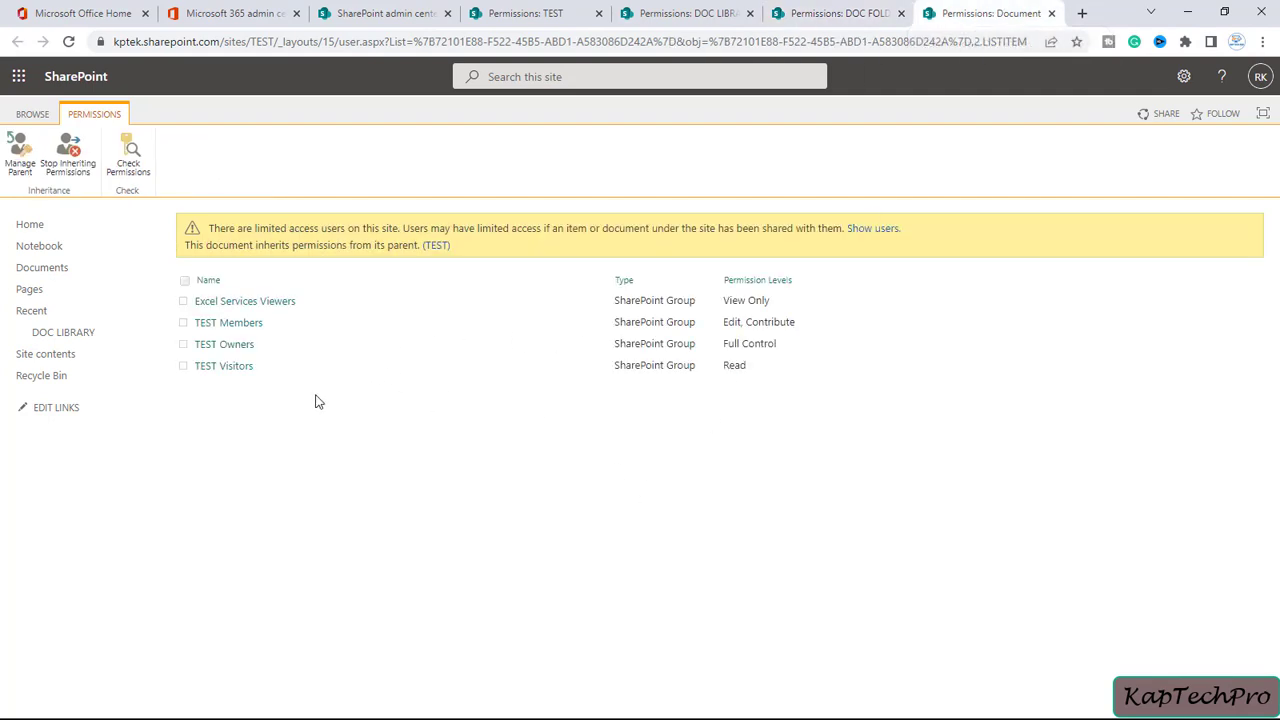
Refresh Document's permissions, recheck the folder and library tabs, then stop the document inheriting permissions
left_click(69, 42)
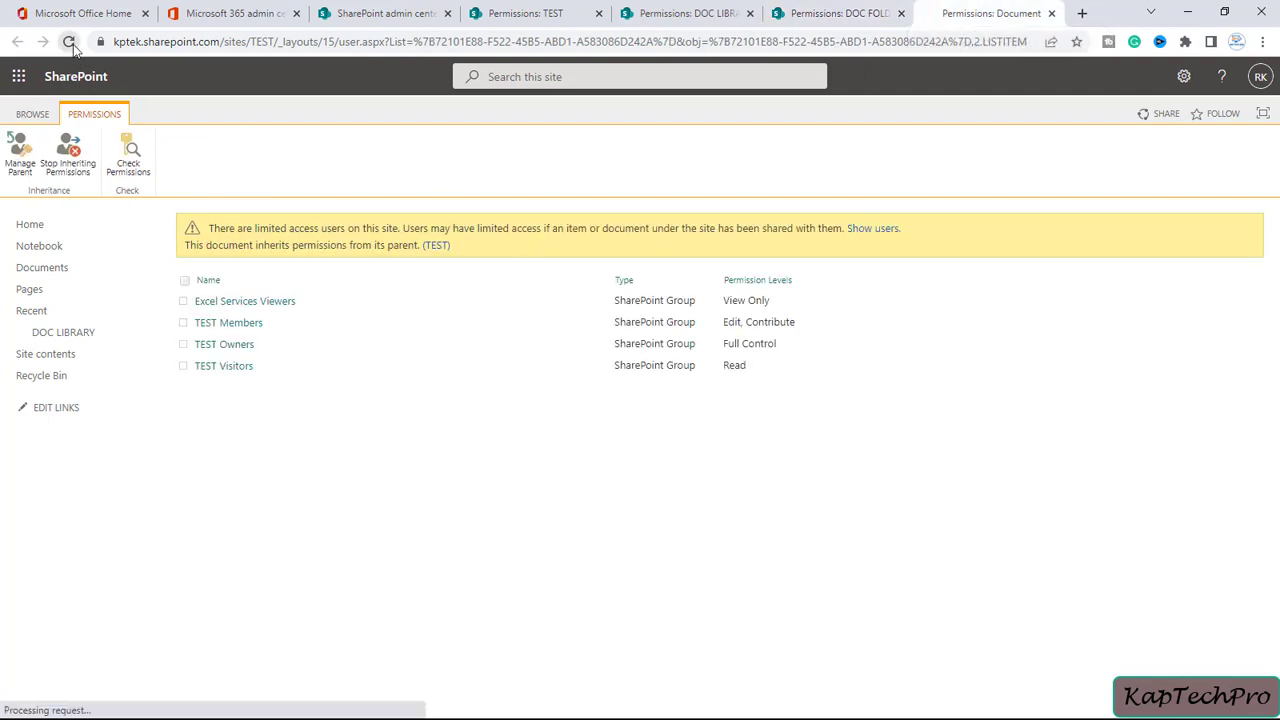
left_click(838, 13)
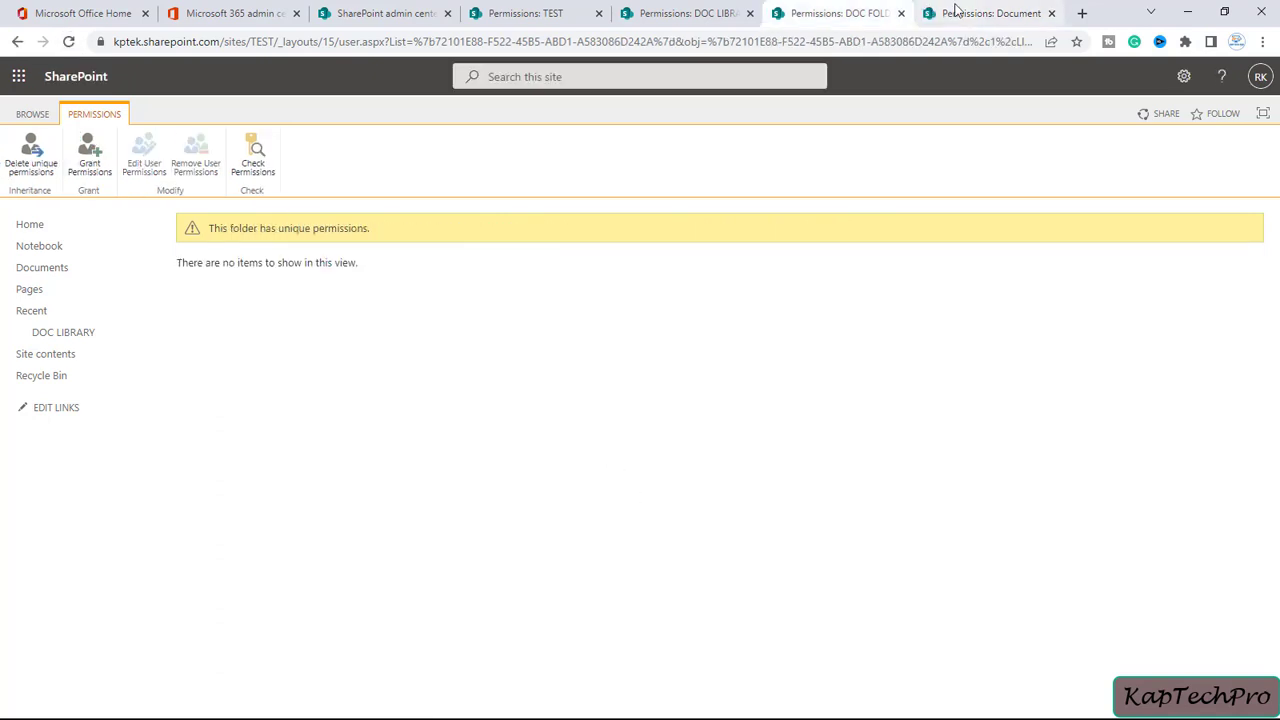
left_click(948, 13)
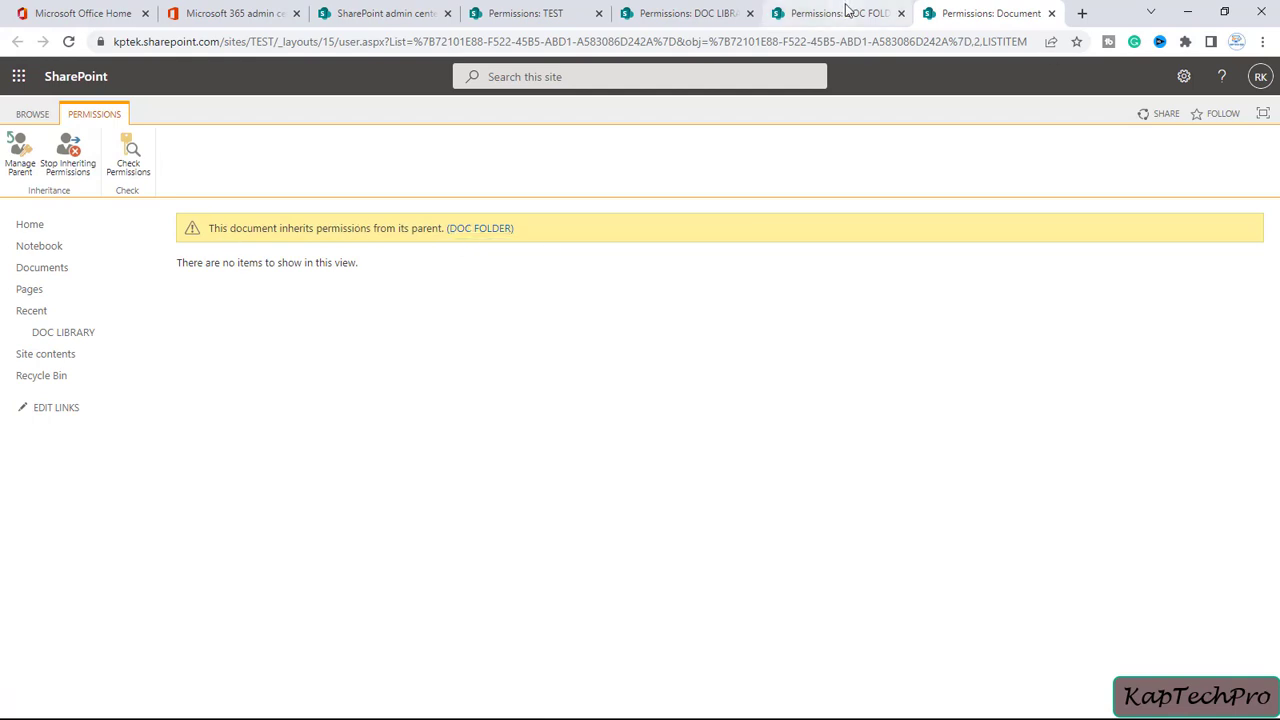
left_click(690, 14)
left_click(976, 8)
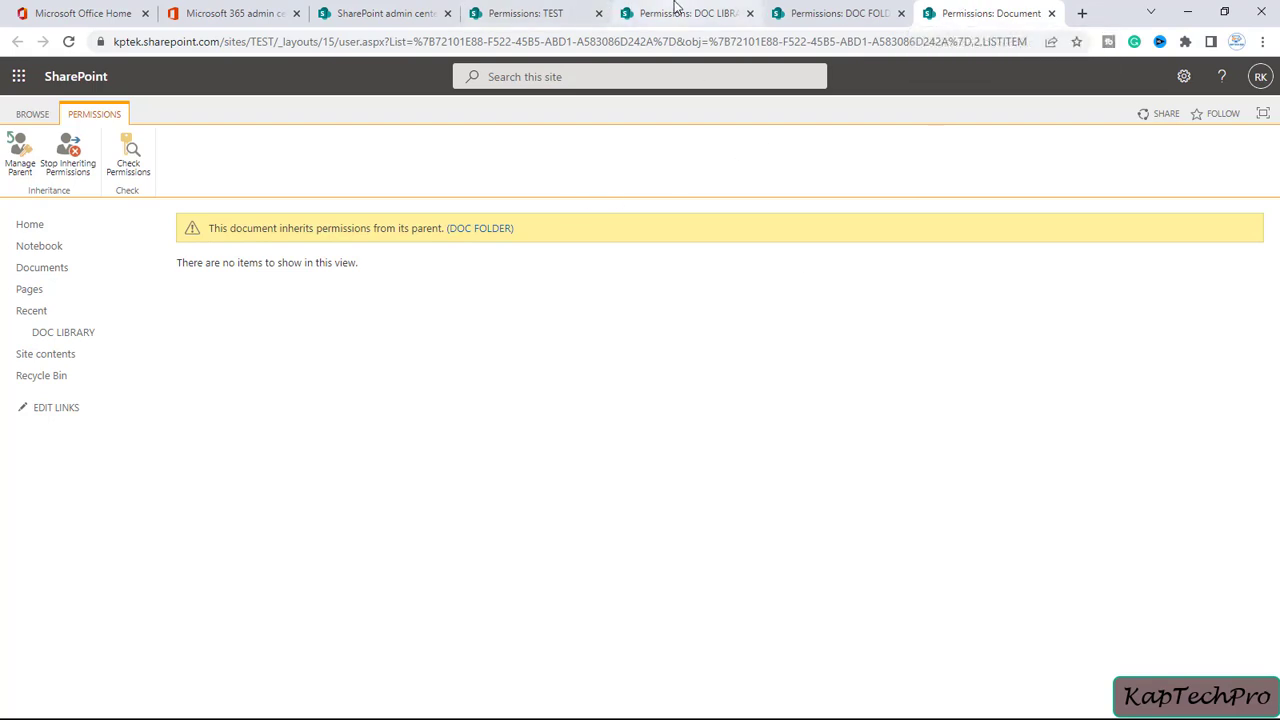
left_click(780, 14)
left_click(980, 16)
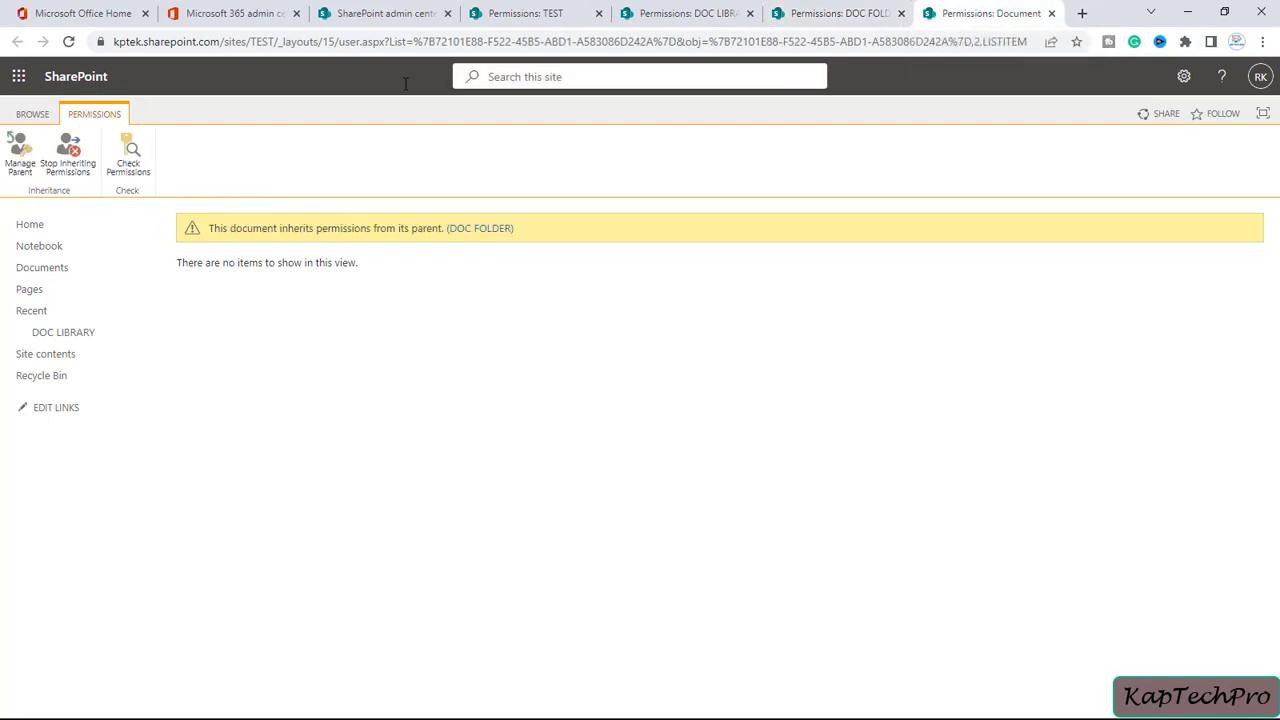
left_click(65, 166)
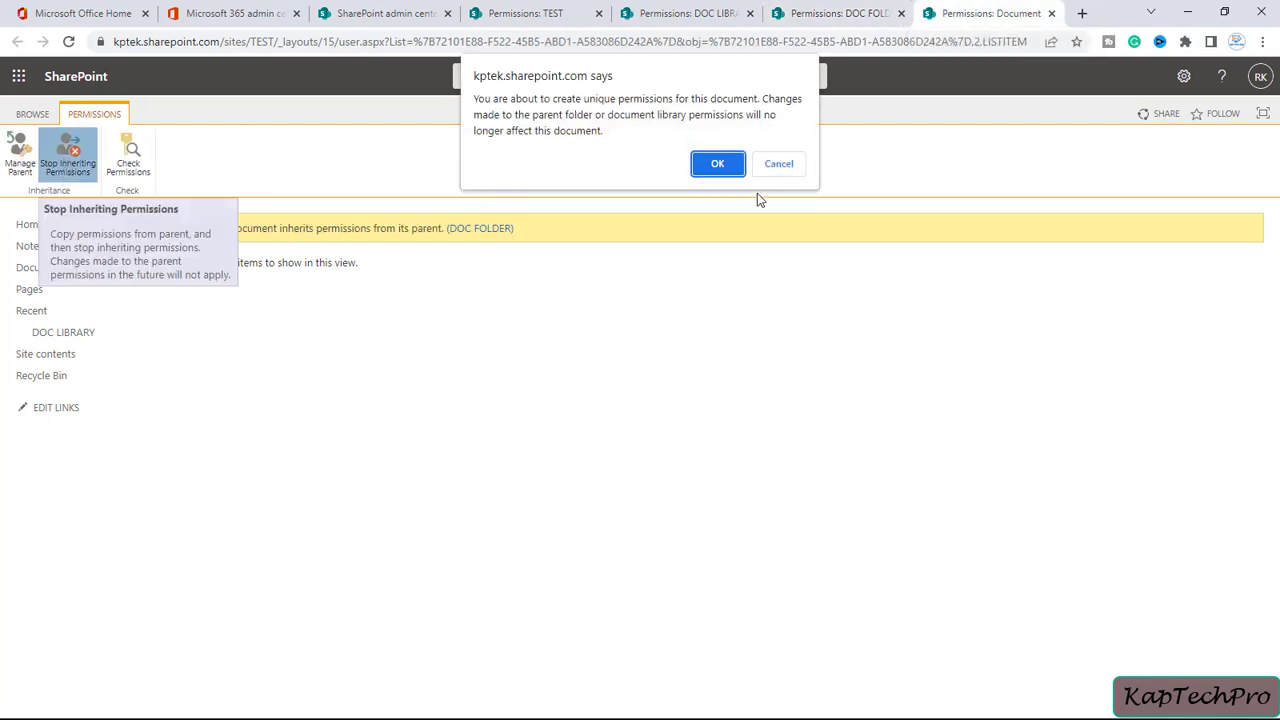
left_click(714, 166)
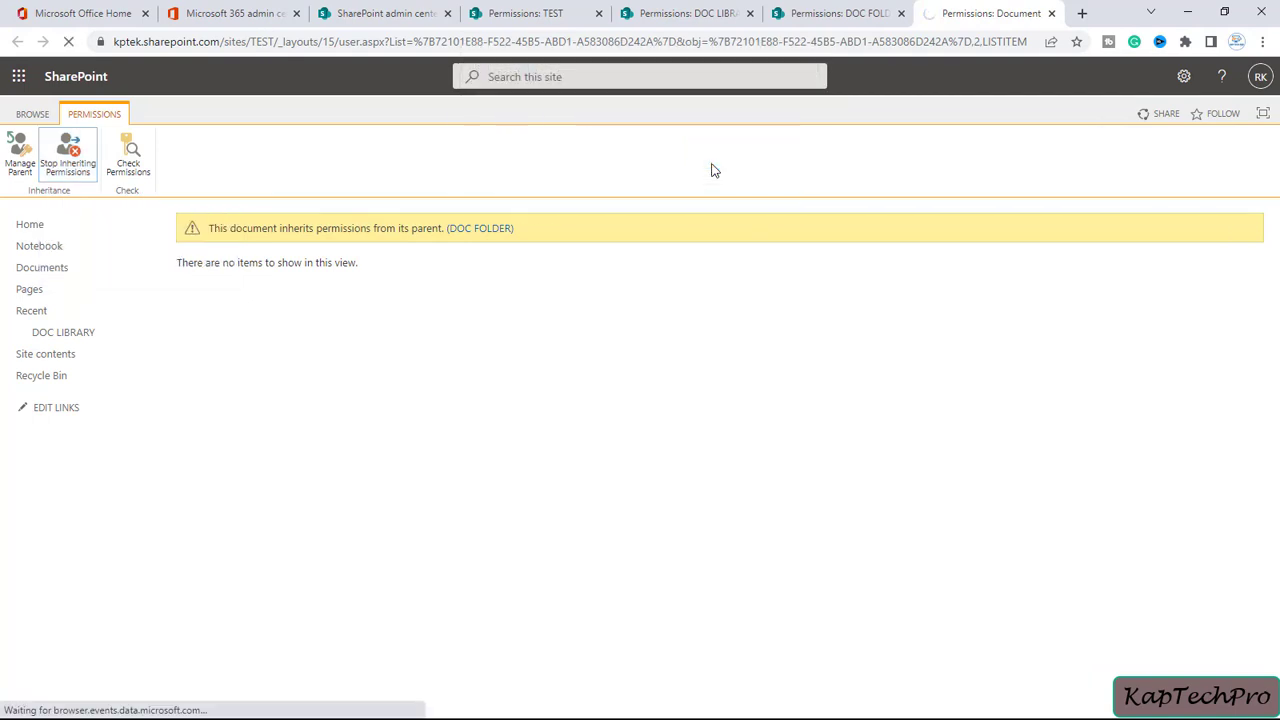
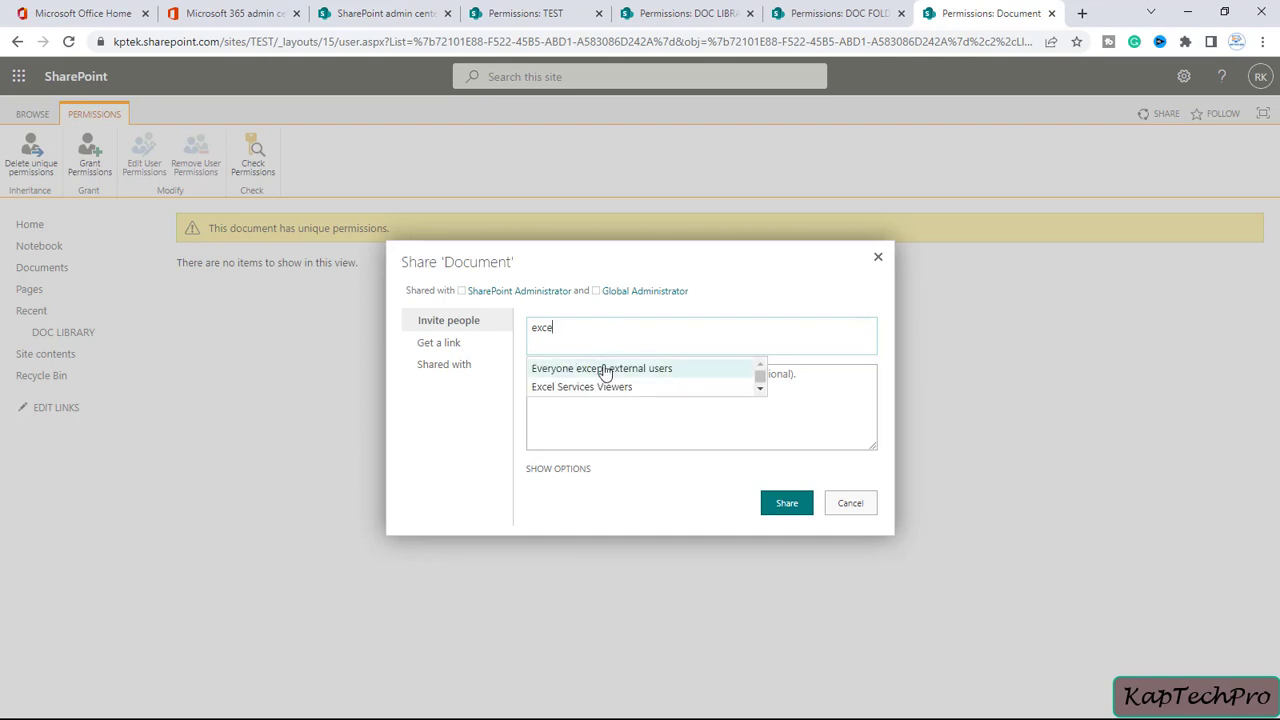
Add Excel Services Viewers, TEST Visitors, TEST Members and TEST Owners from the name suggestions
left_click(643, 396)
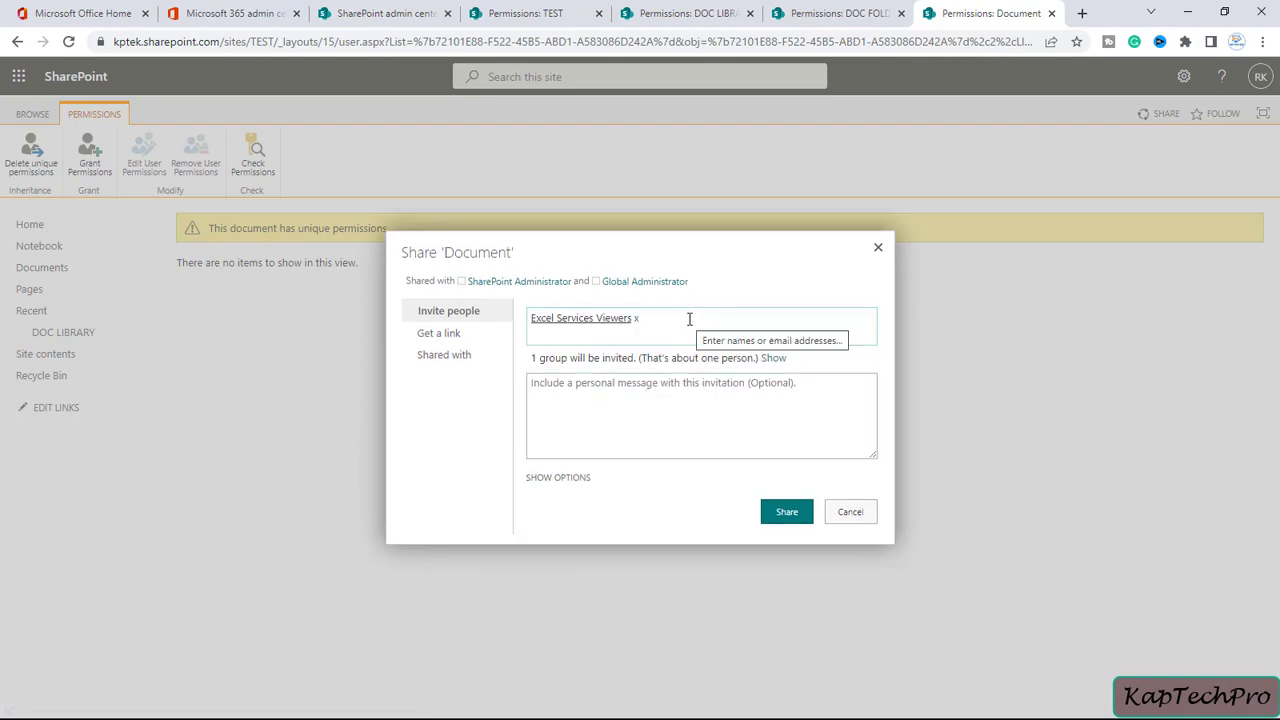
type("t")
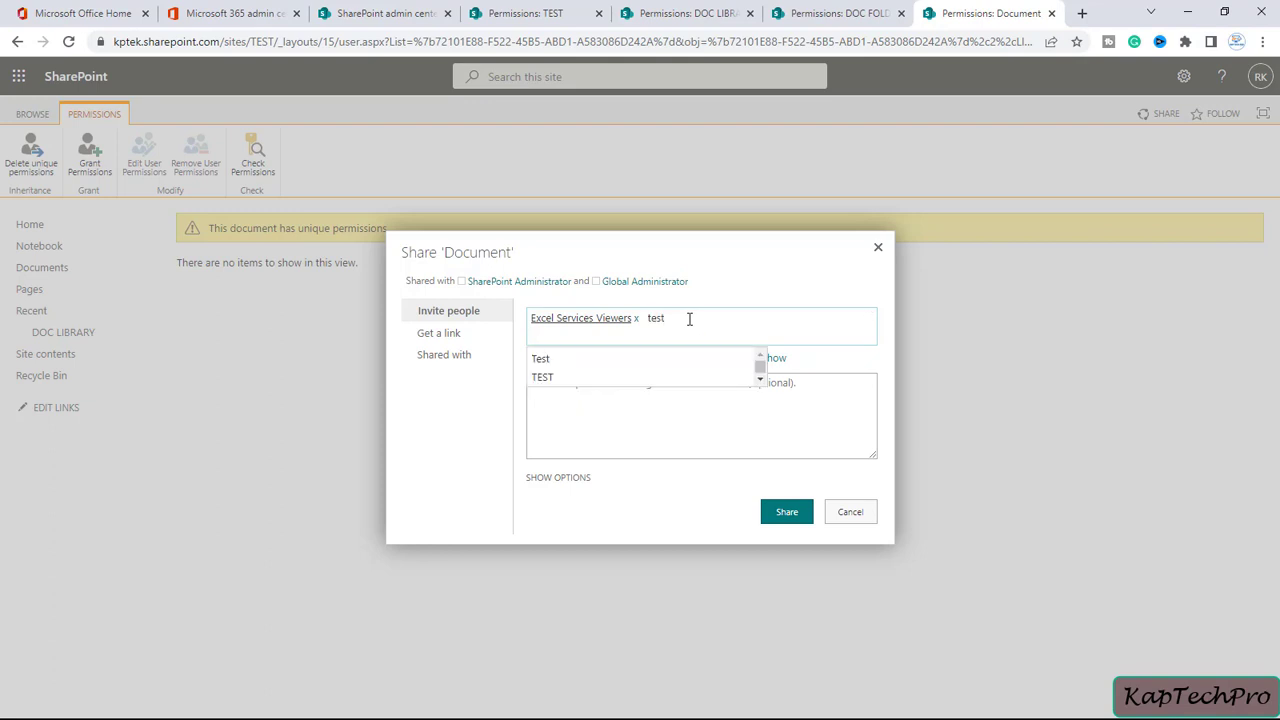
type("est v")
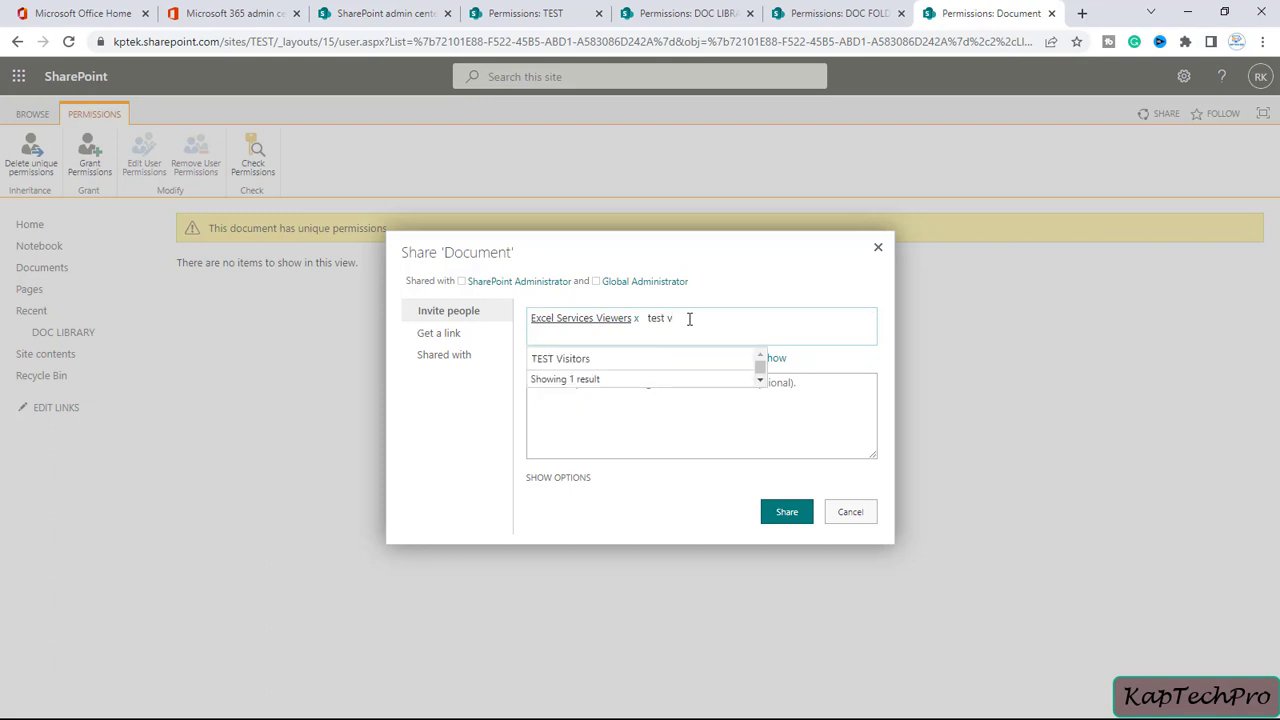
left_click(606, 361)
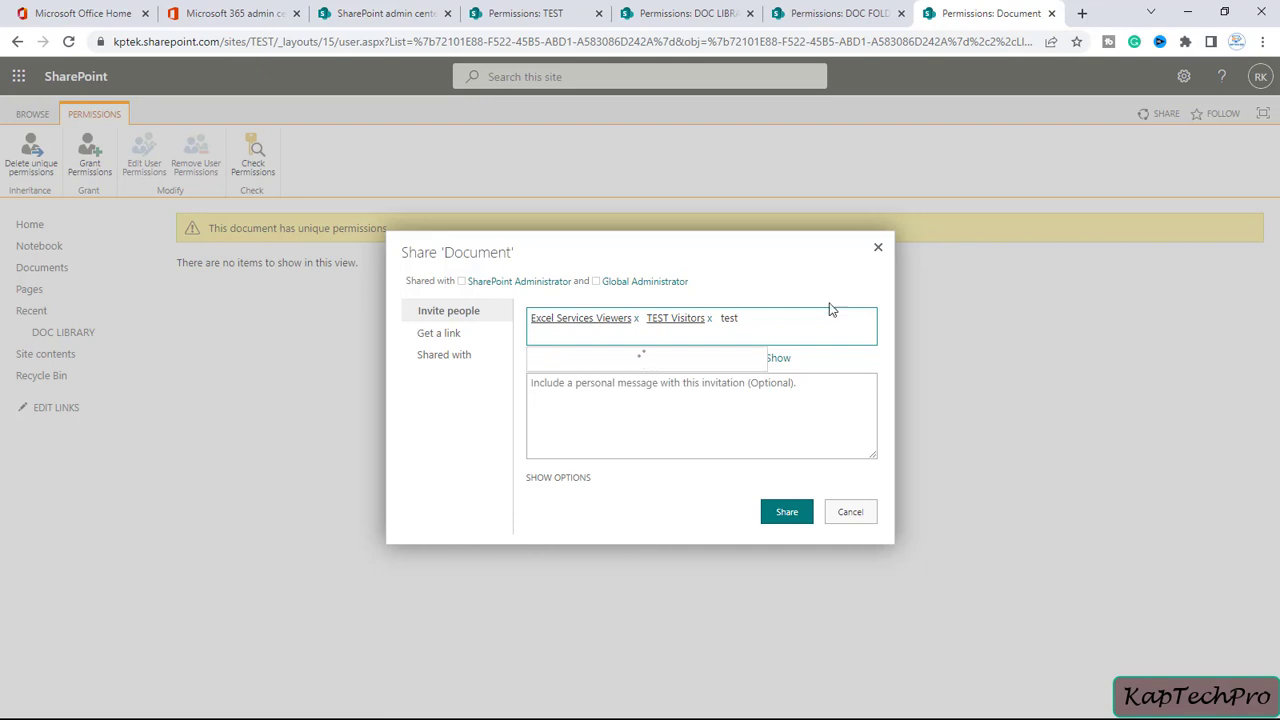
left_click(597, 365)
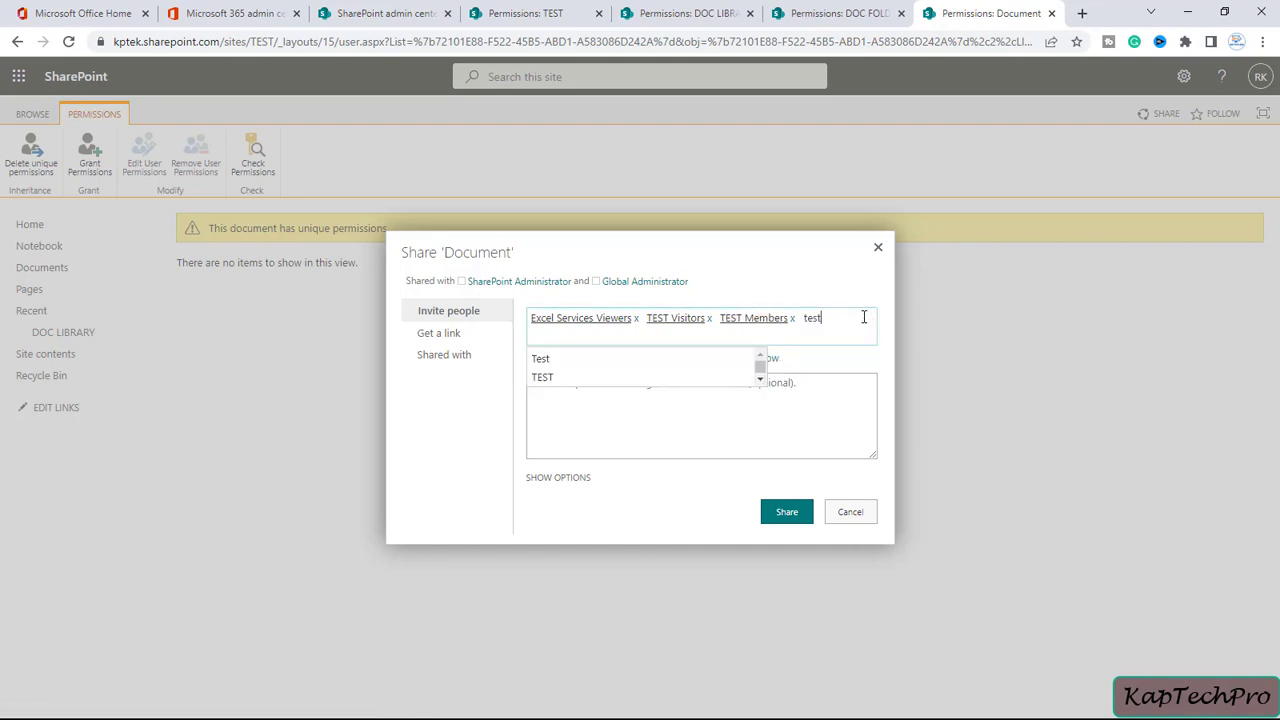
type("ow")
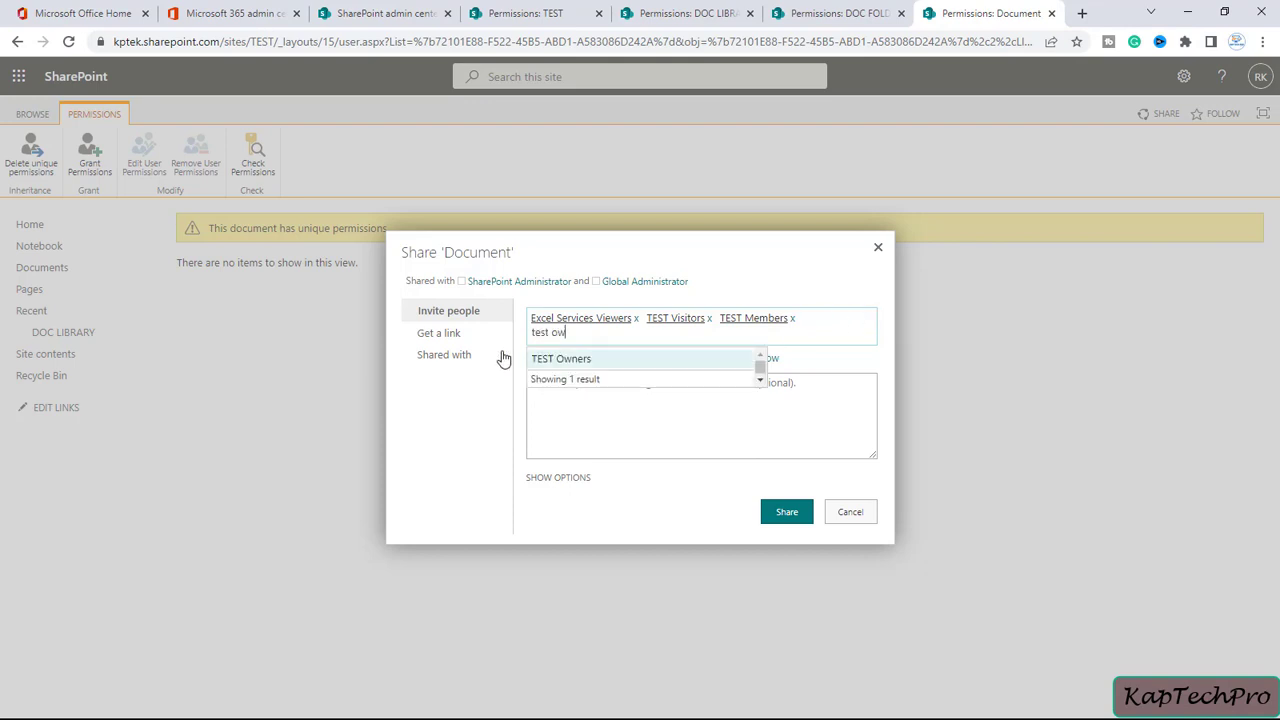
left_click(550, 362)
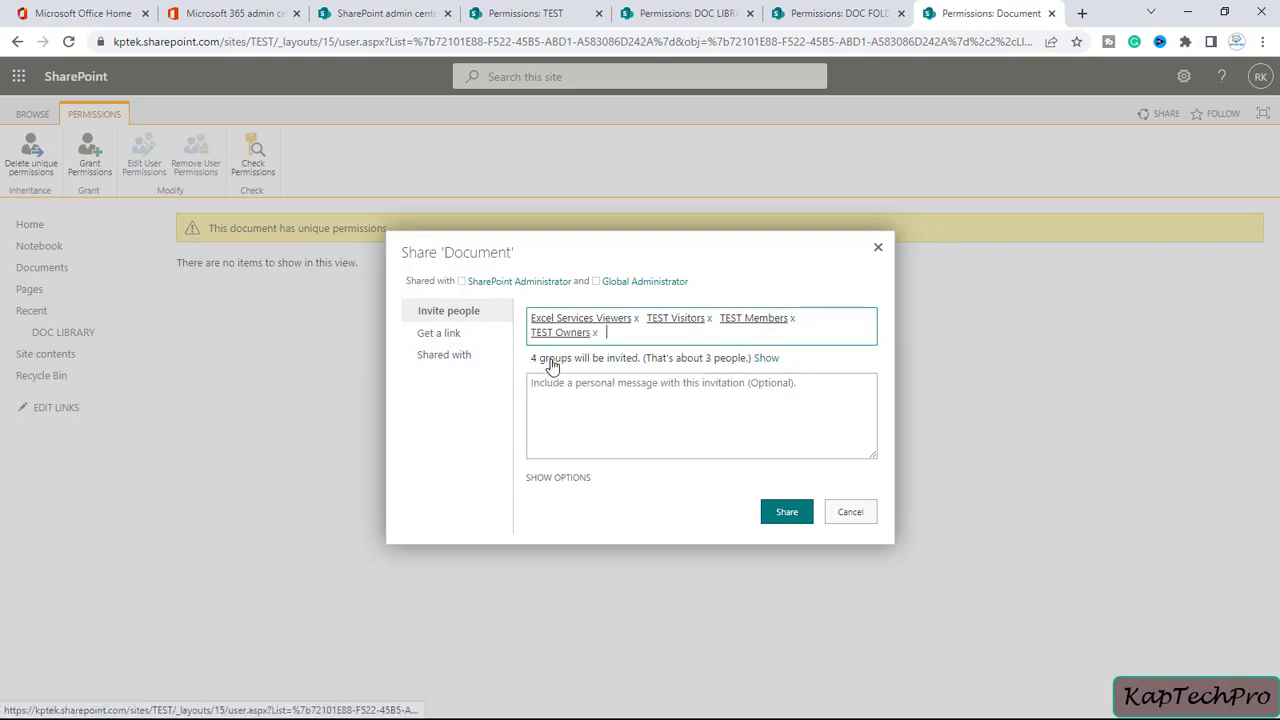
Compare the invitation with the library's group permissions, then return to the Share dialog
left_click(620, 352)
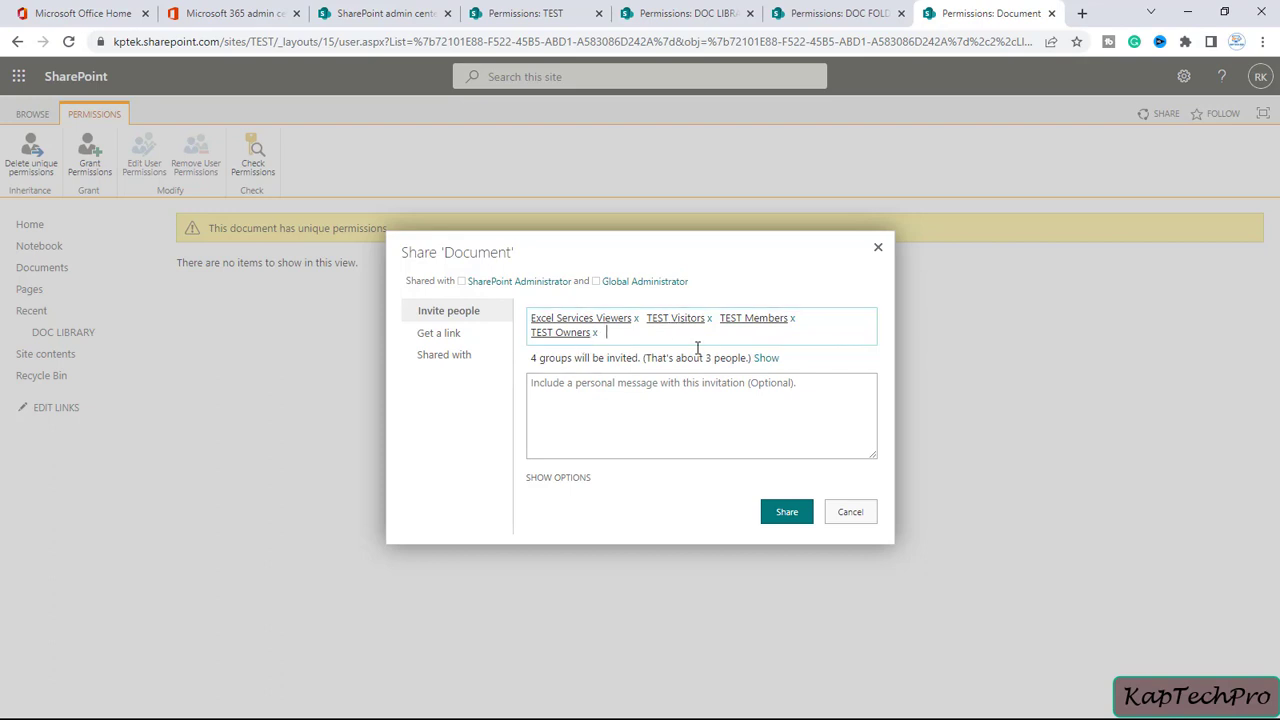
left_click(591, 342)
left_click(574, 301)
left_click(714, 9)
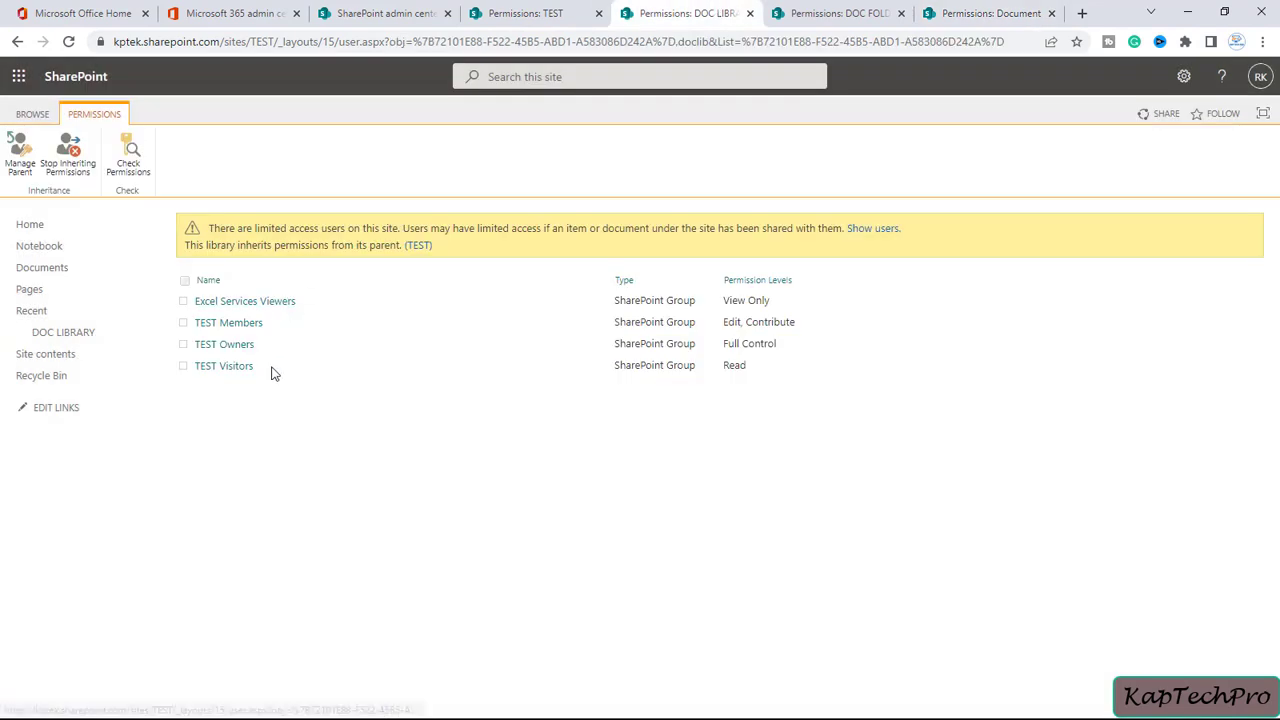
left_click(988, 13)
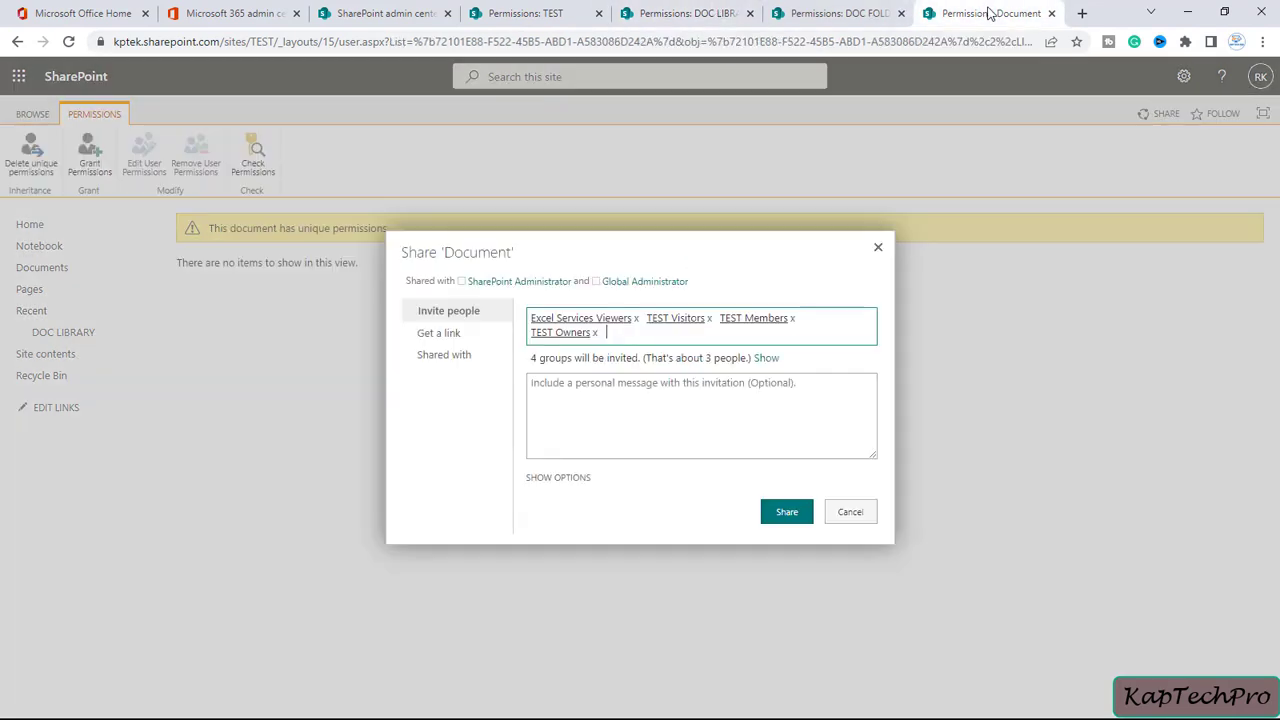
Share the document with the four groups and compare its permissions with the library's
left_click(784, 513)
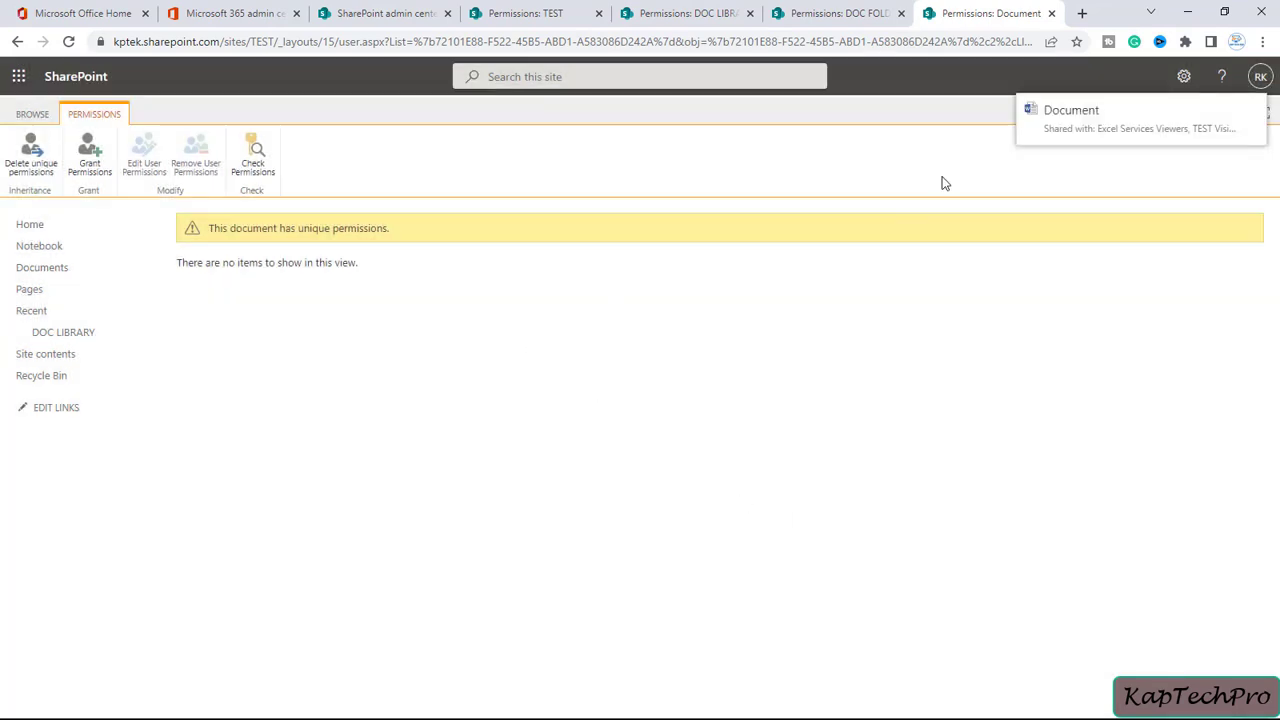
left_click(68, 44)
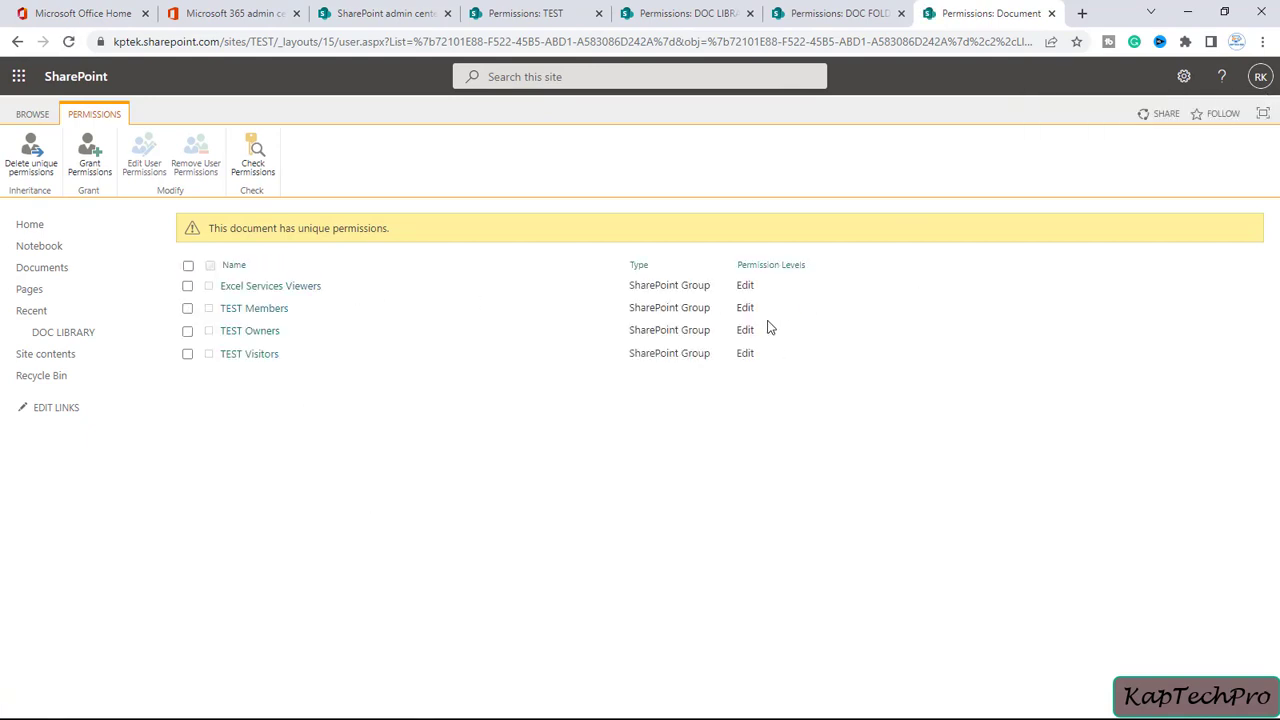
left_click(658, 8)
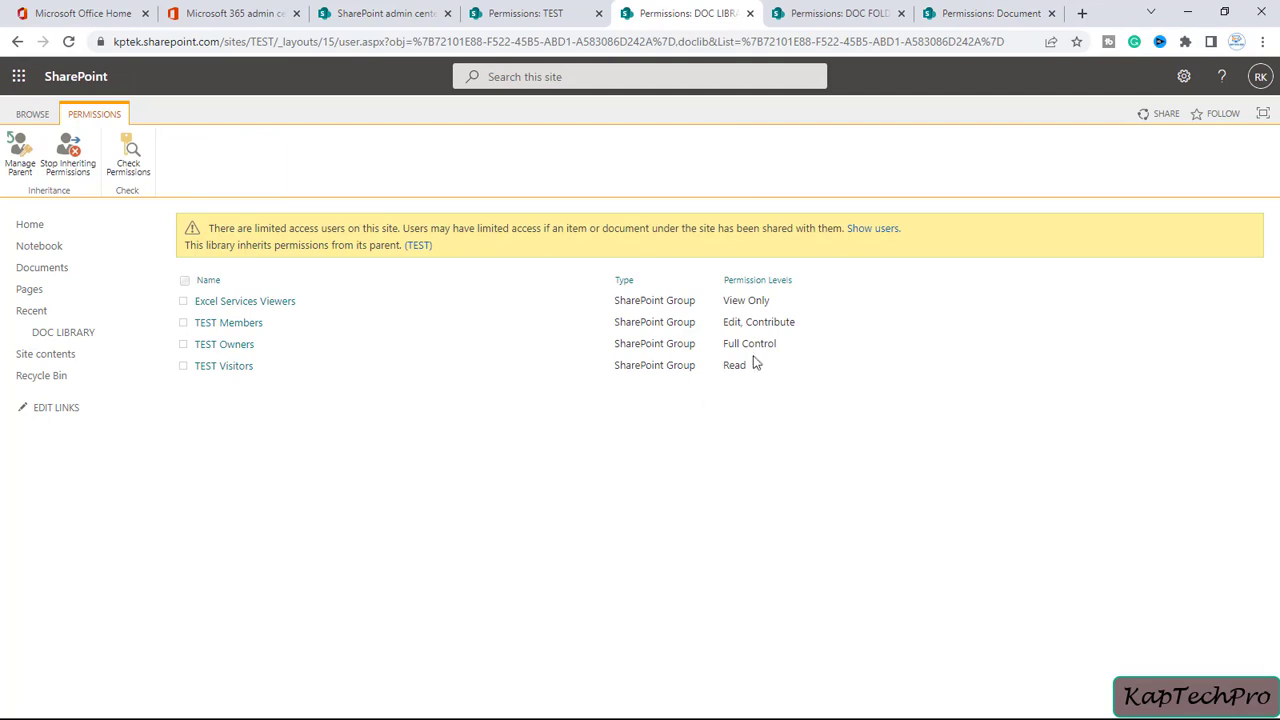
left_click(952, 9)
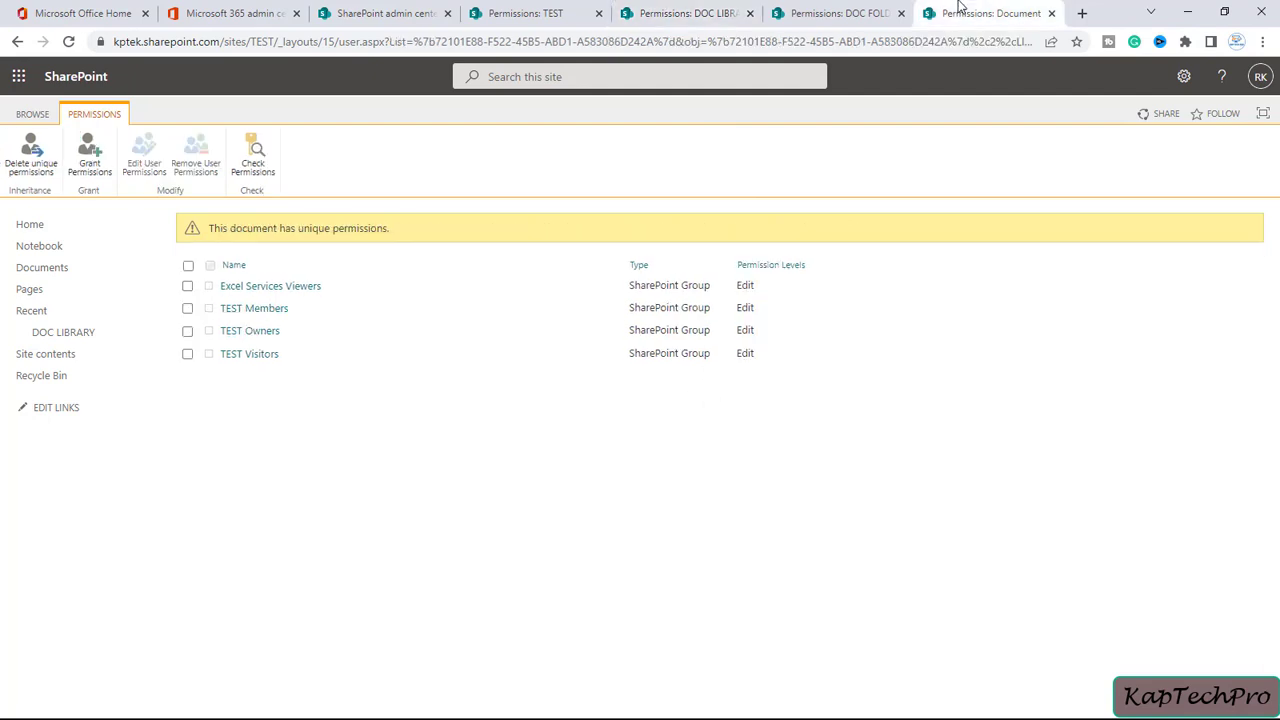
left_click(680, 12)
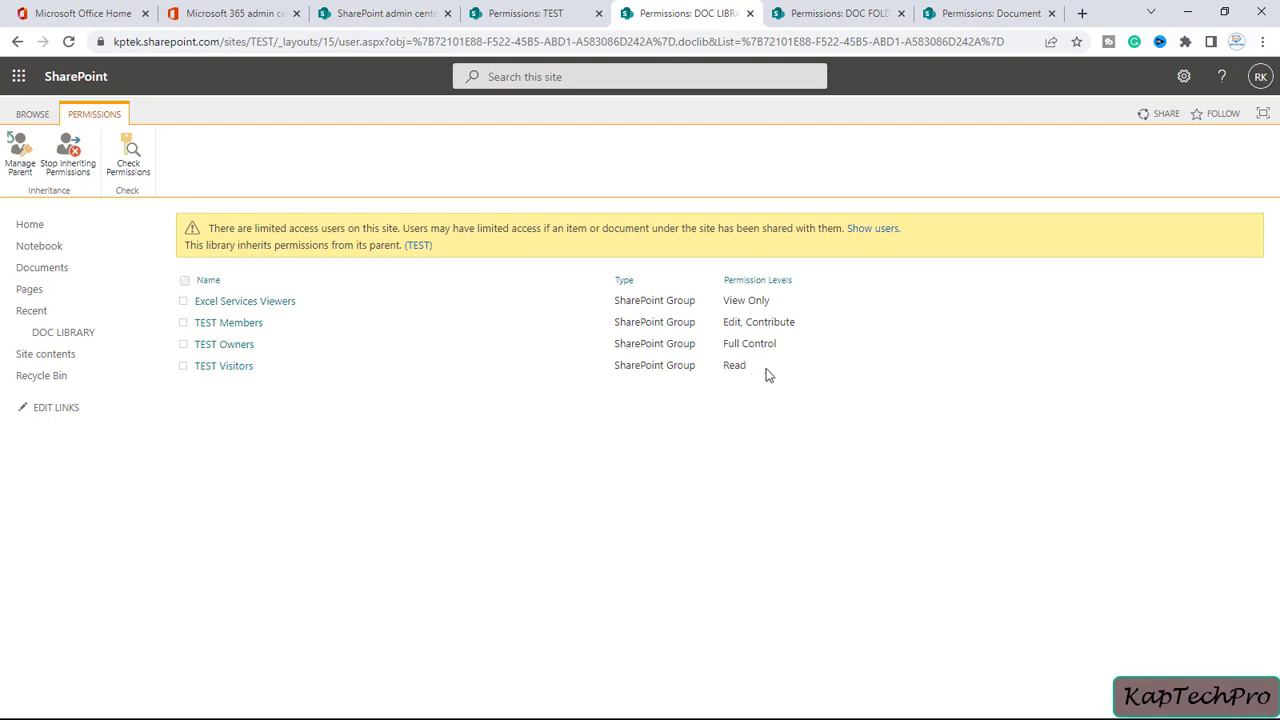
Check the DOC FOLDER's permissions, then return to the document's permissions
left_click(845, 14)
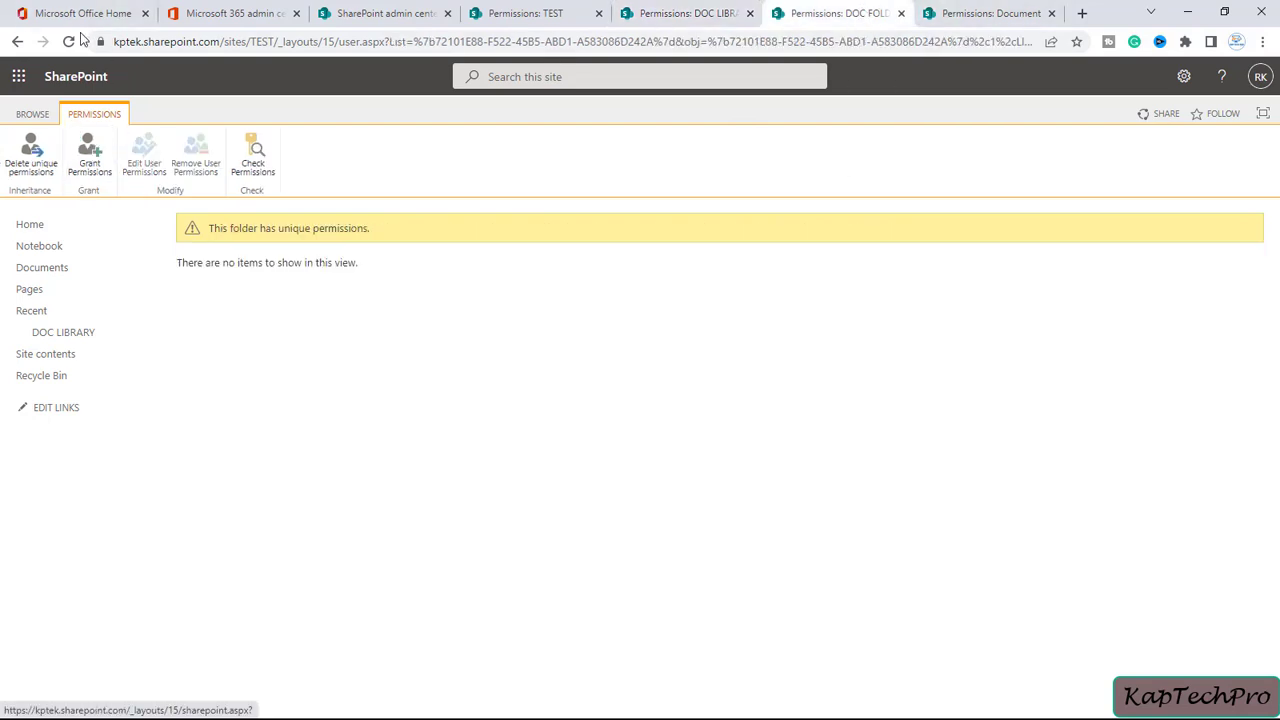
left_click(70, 41)
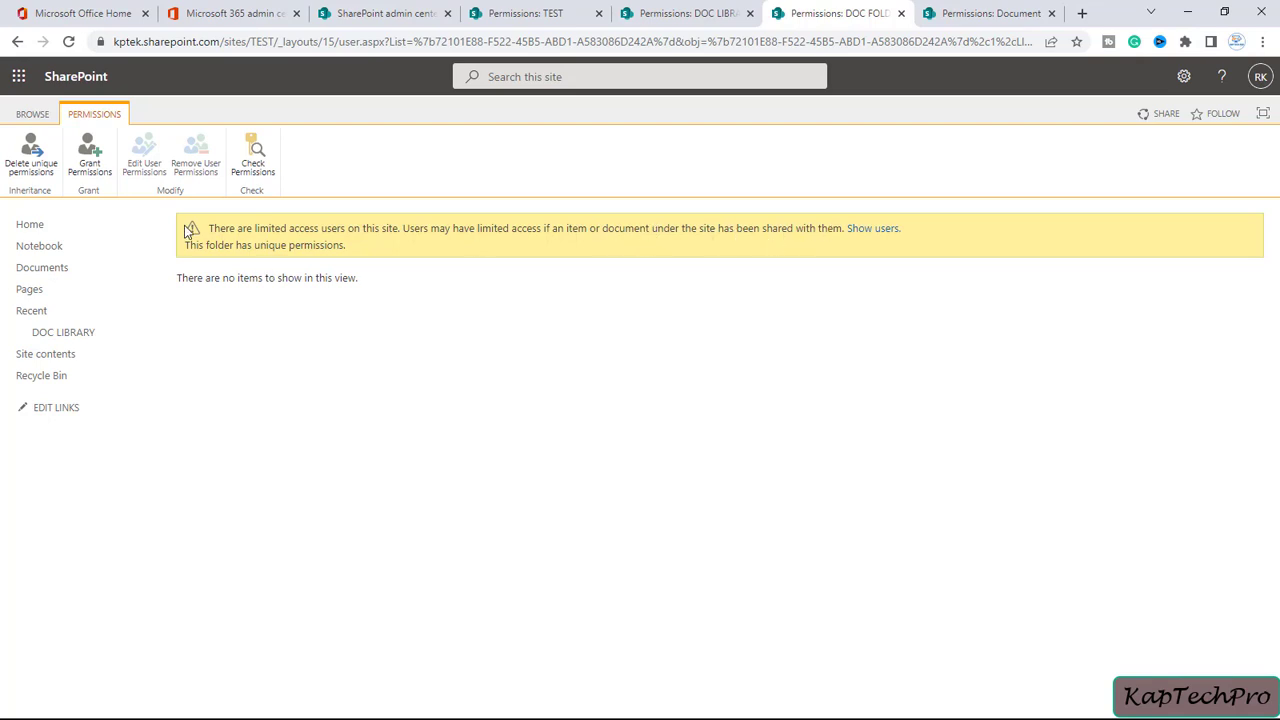
key("ctrl+Tab")
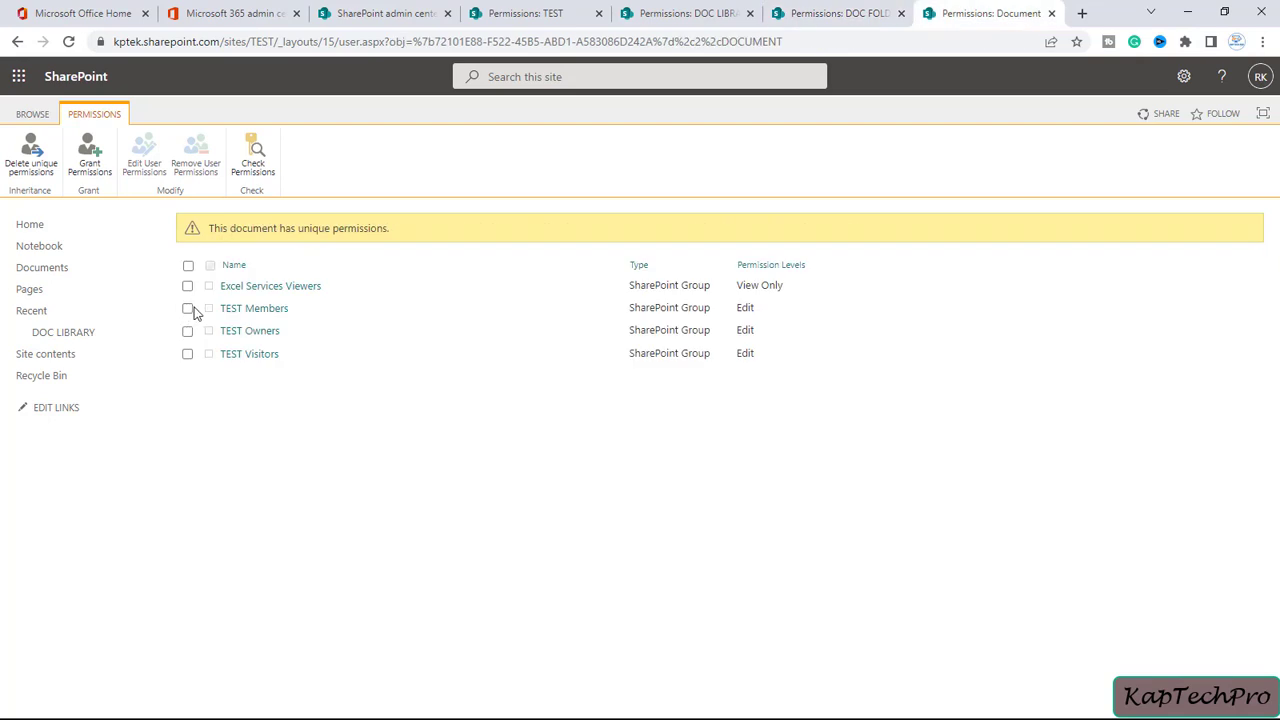
Add the Contribute level to TEST Members' Edit permission on the document
left_click(188, 309)
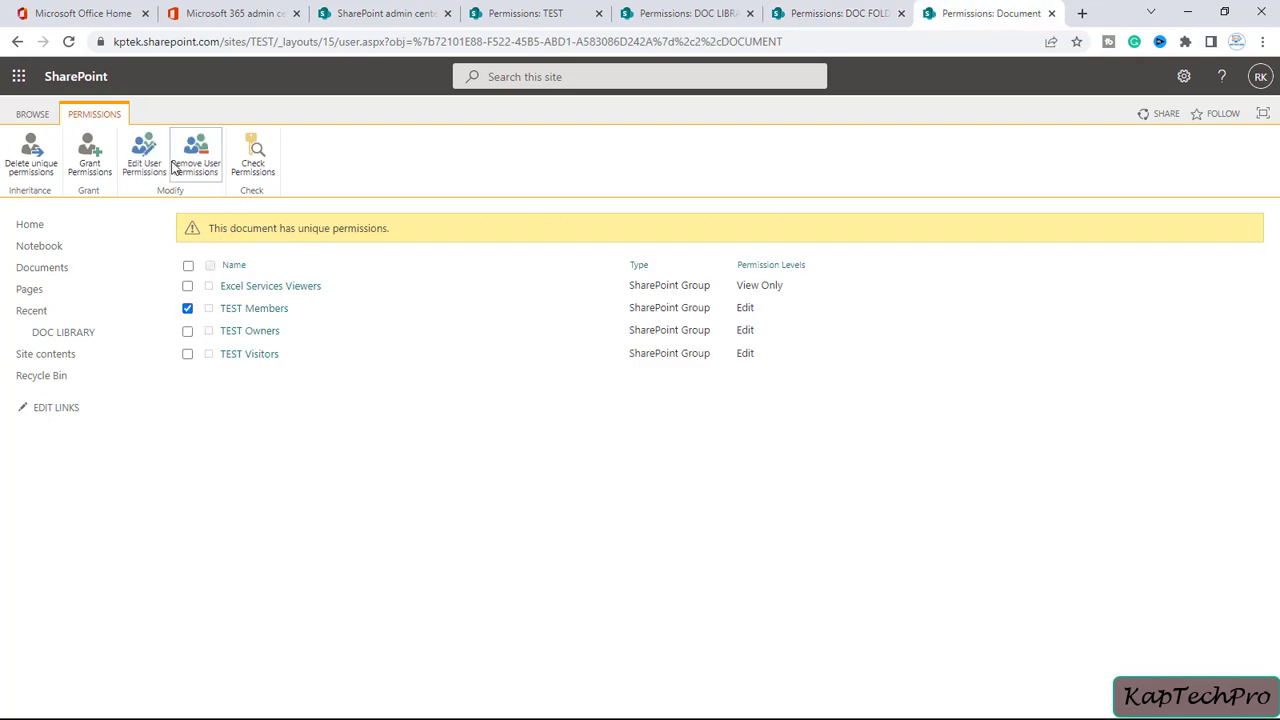
left_click(708, 8)
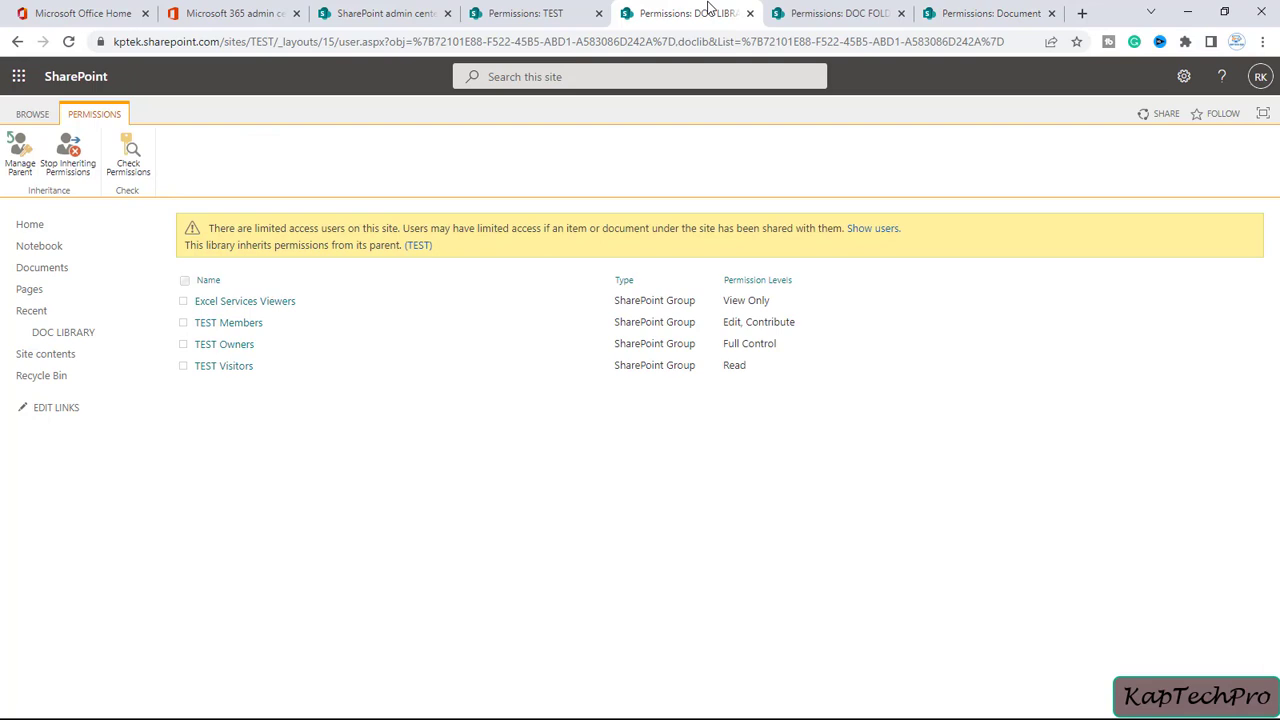
left_click(982, 11)
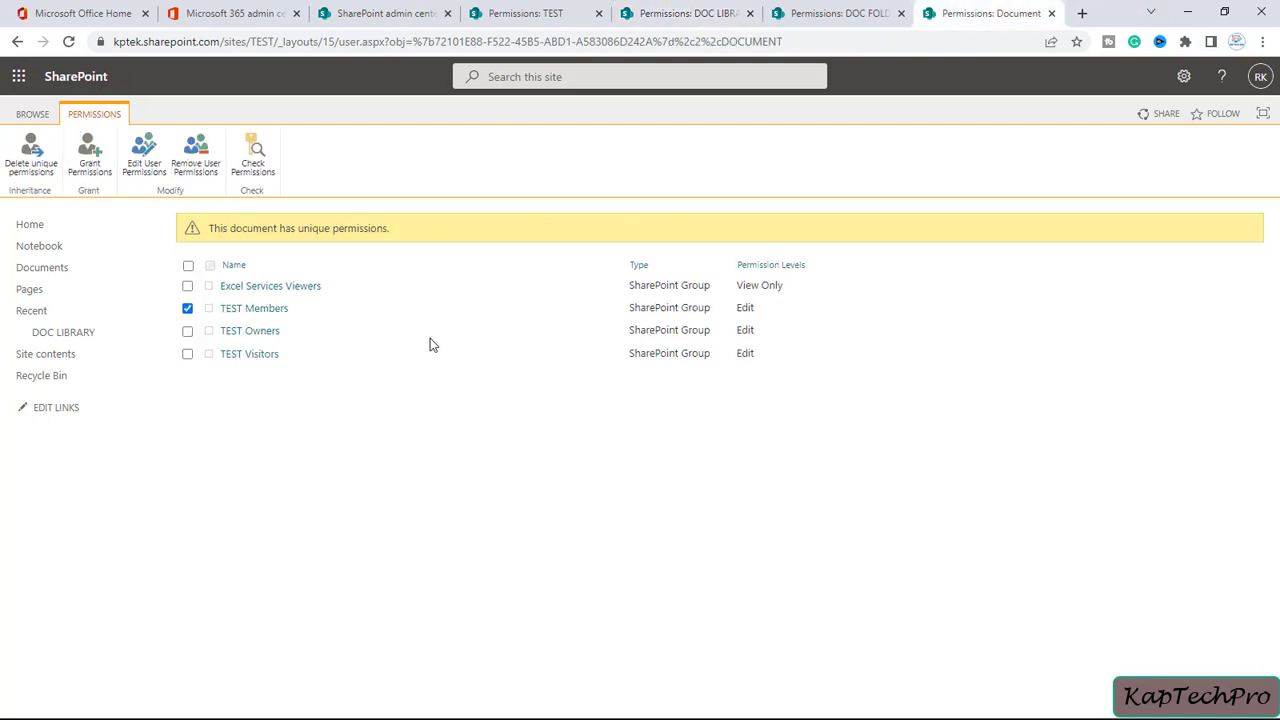
left_click(155, 173)
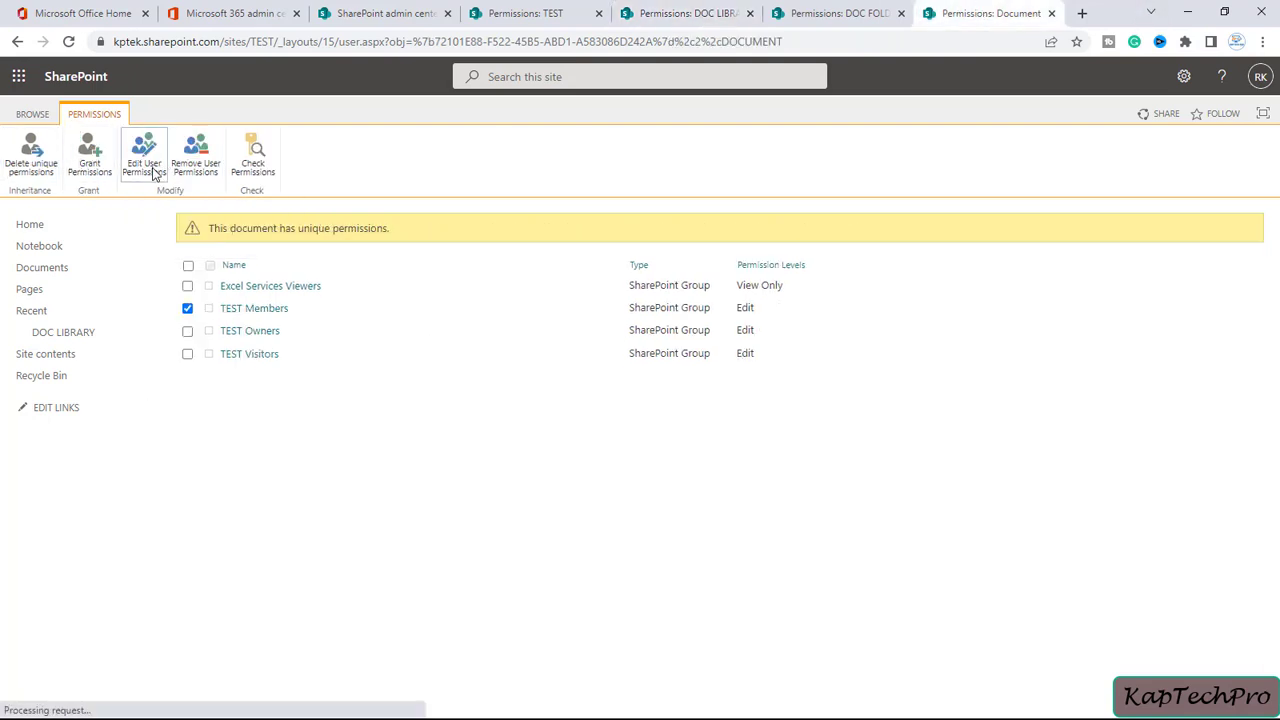
left_click(581, 375)
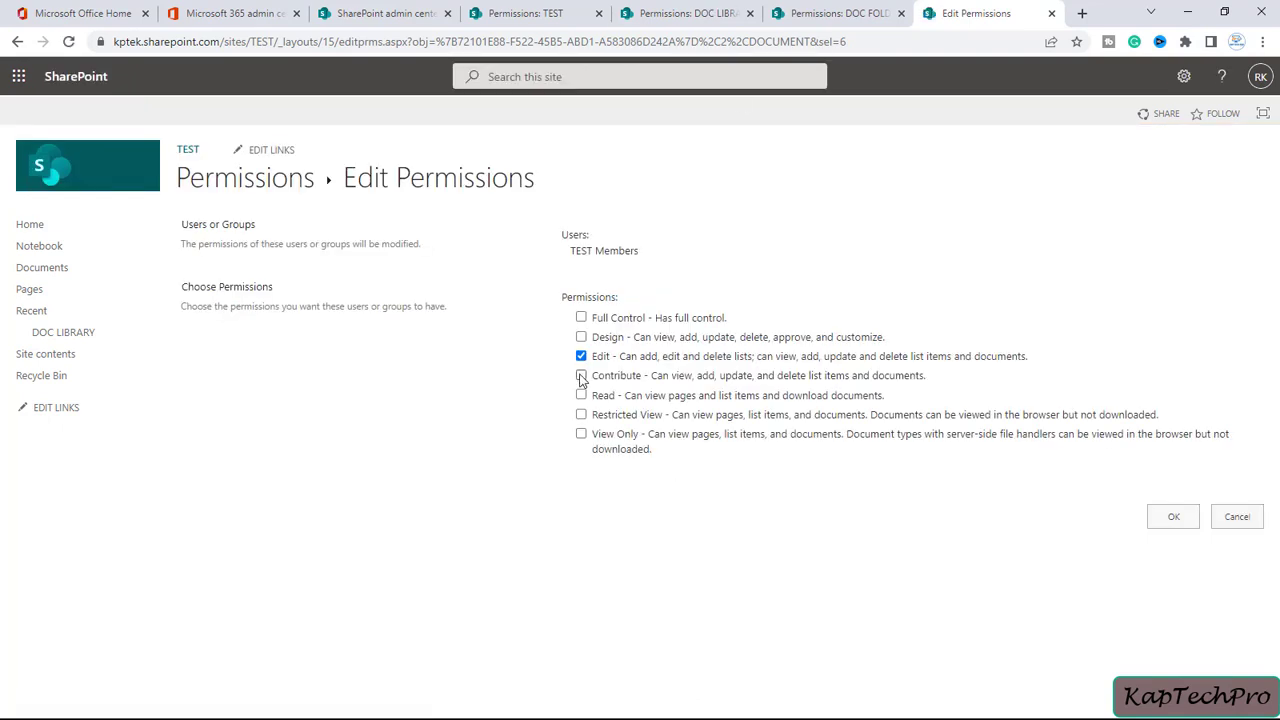
left_click(1176, 513)
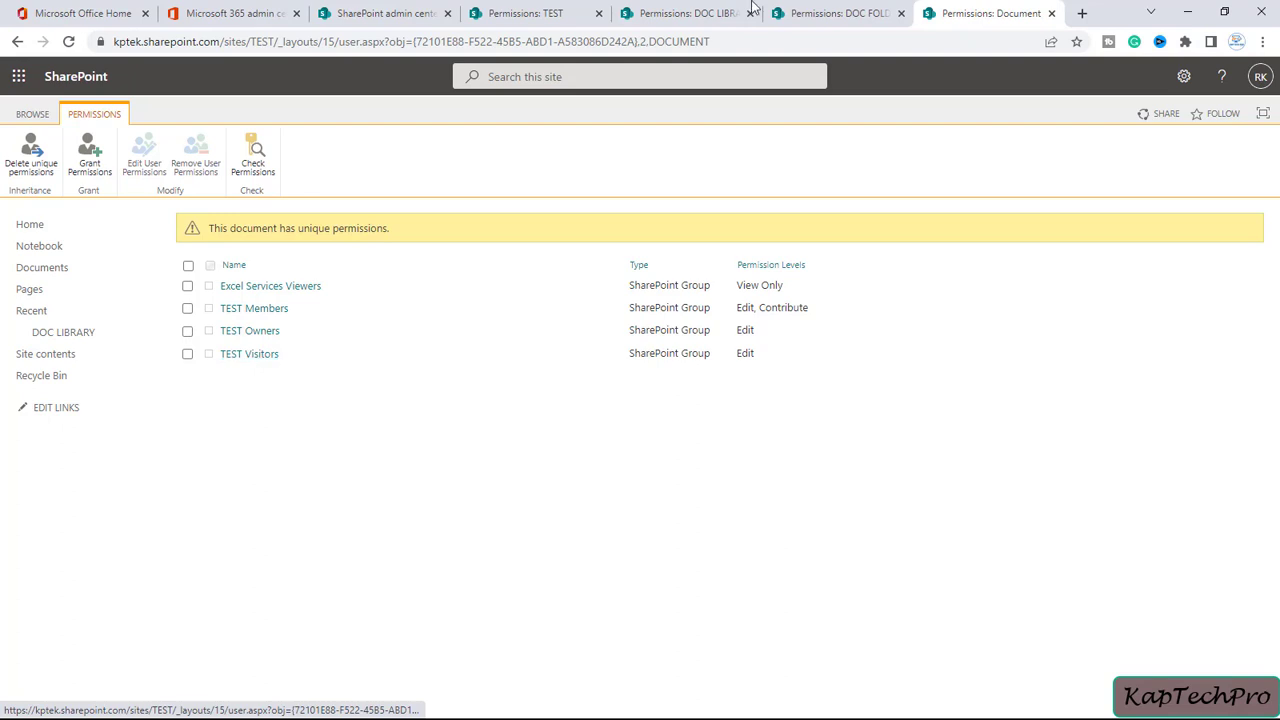
left_click(690, 13)
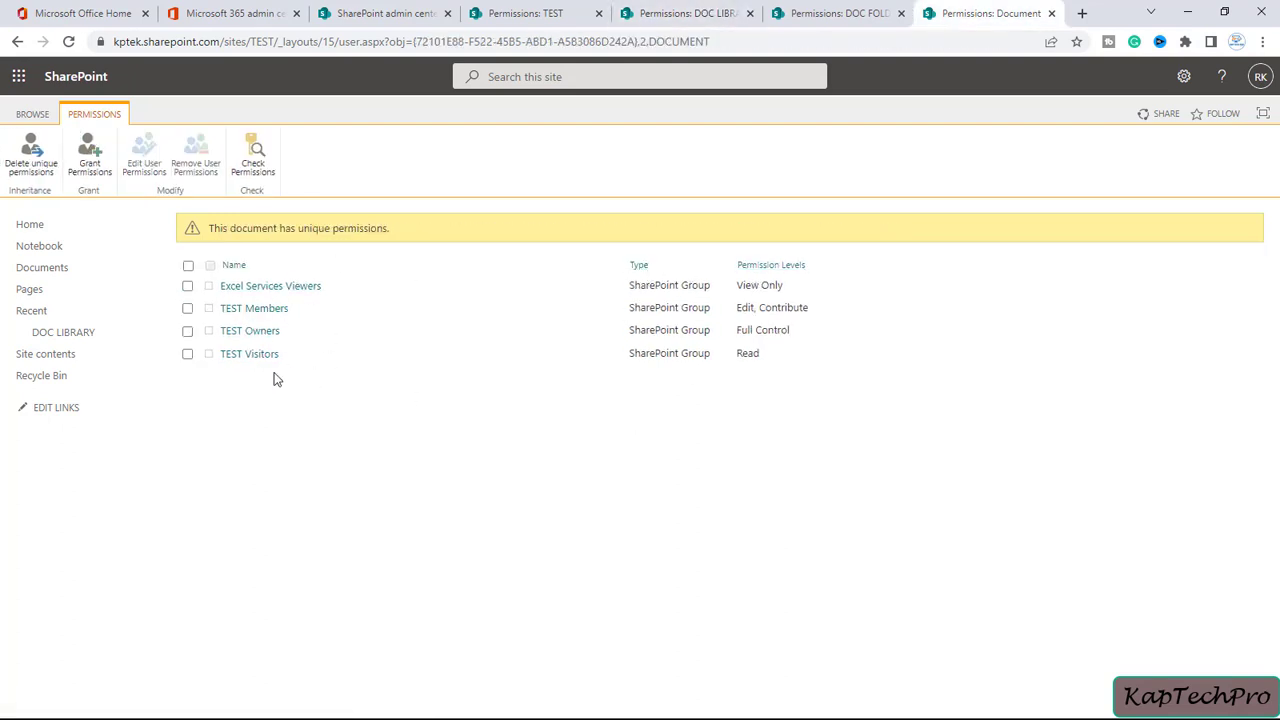
Compare library and document permissions, then open Microsoft sign-in in a new incognito window
left_click(661, 8)
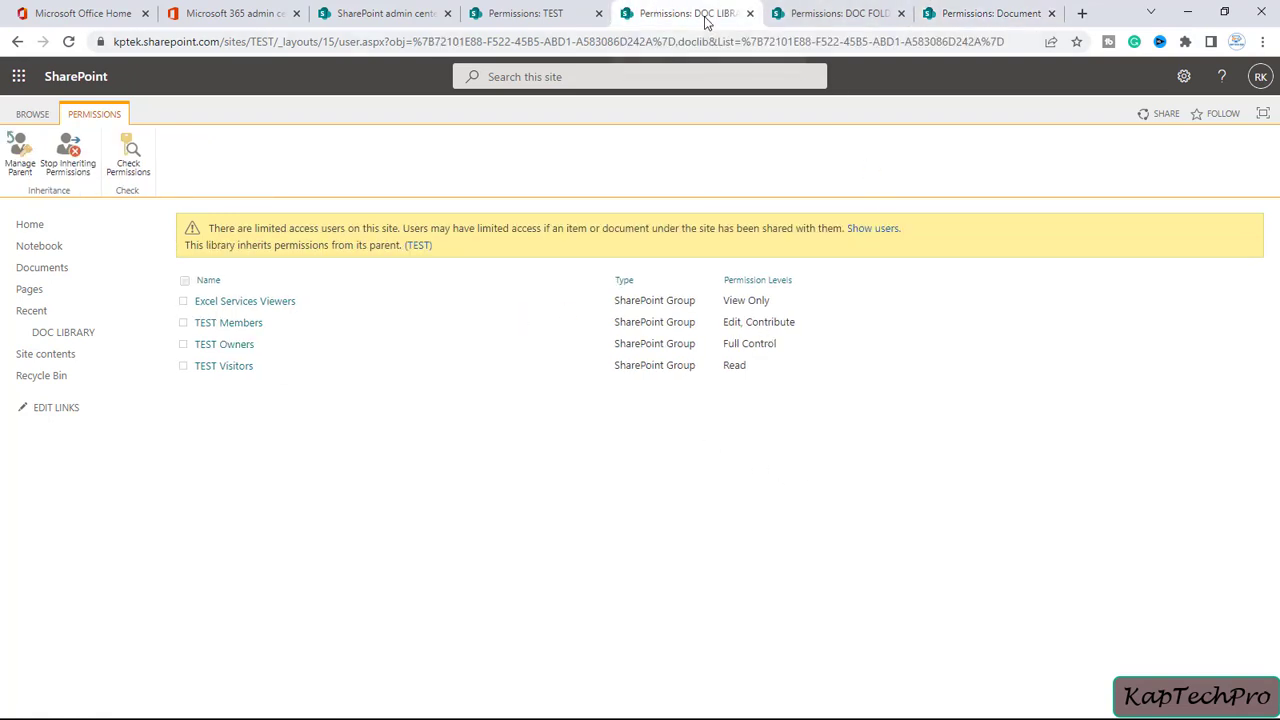
left_click(962, 6)
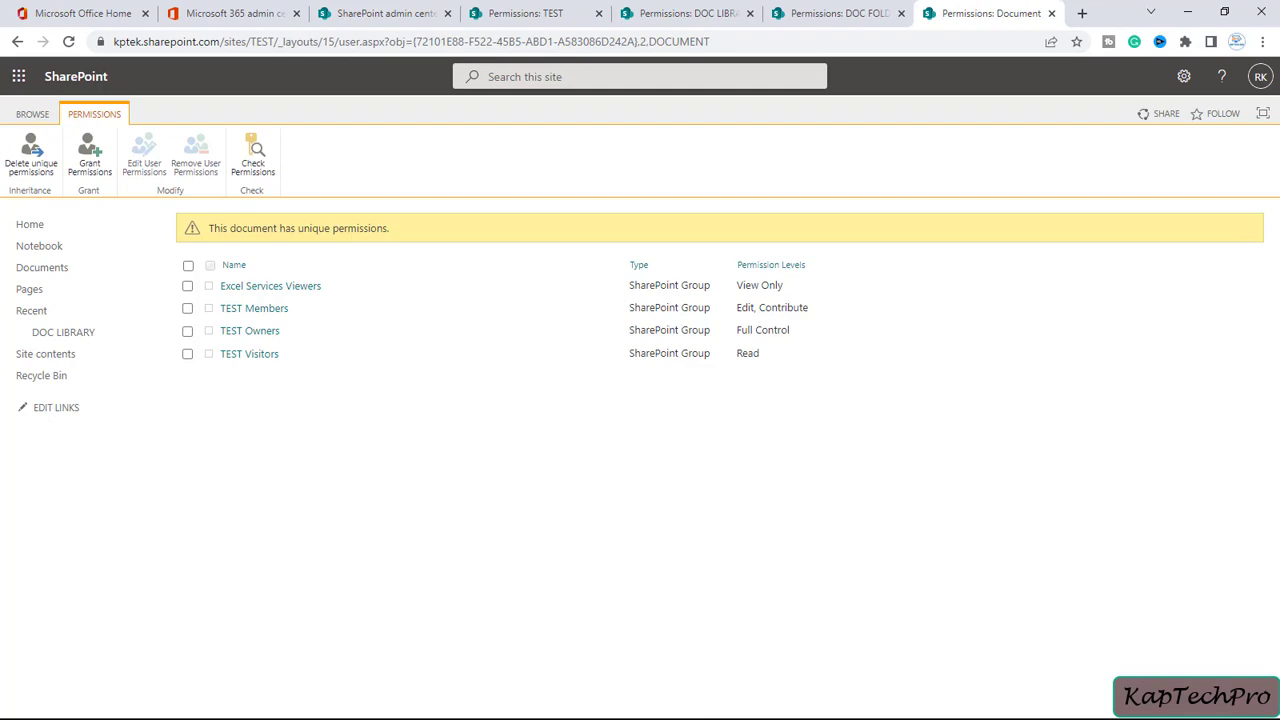
left_click(1261, 41)
left_click(1171, 106)
left_click(233, 68)
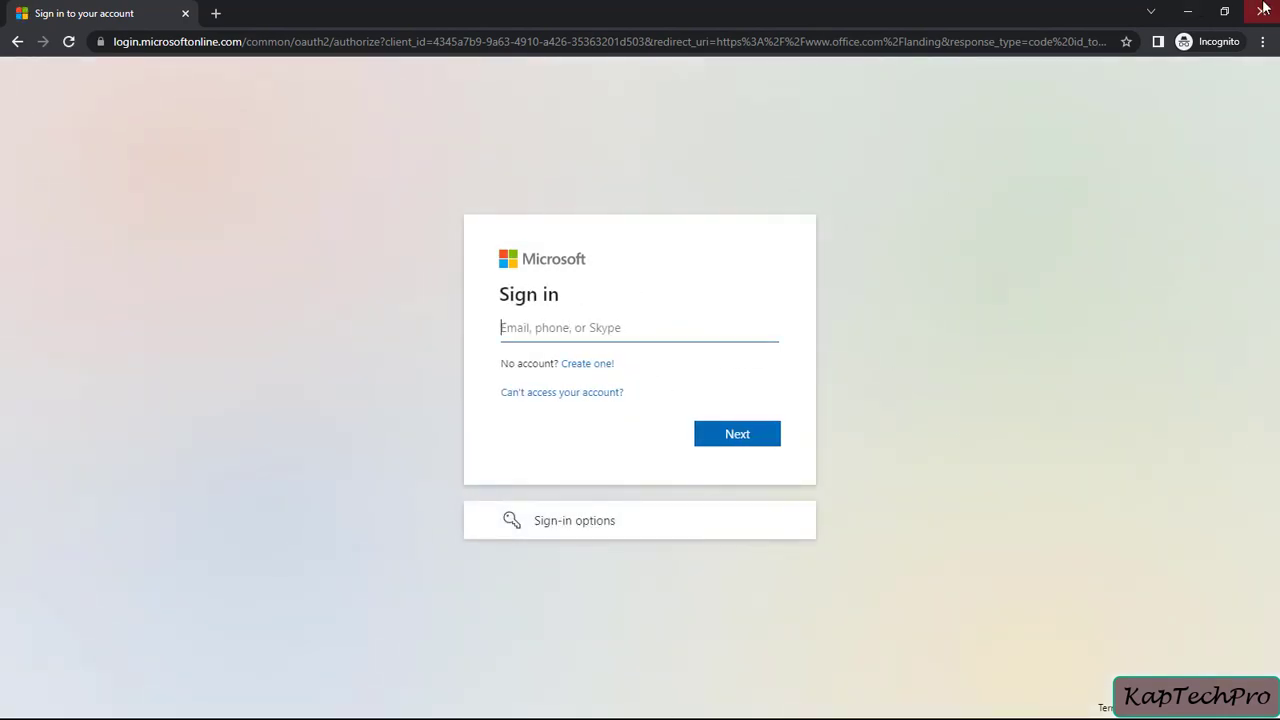
Sign in with the test user's e-mail and password, choosing to stay signed in
type("ra")
key("BackSpace")
key("BackSpace")
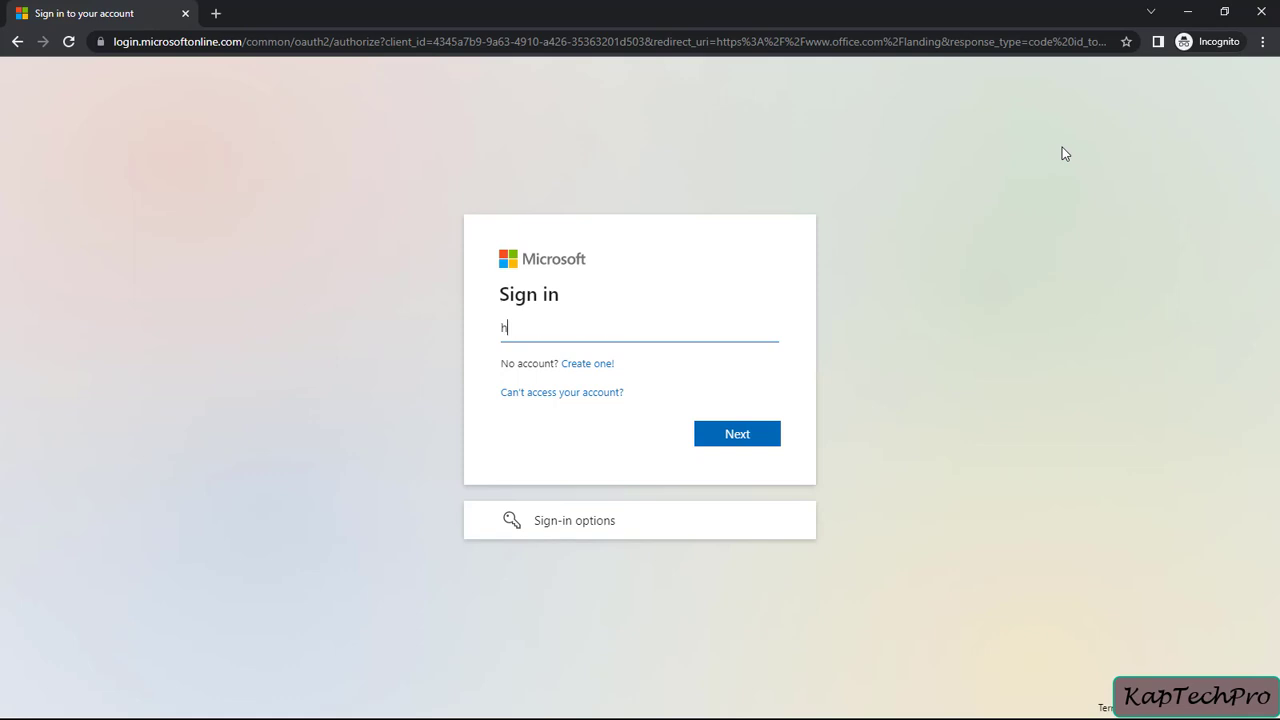
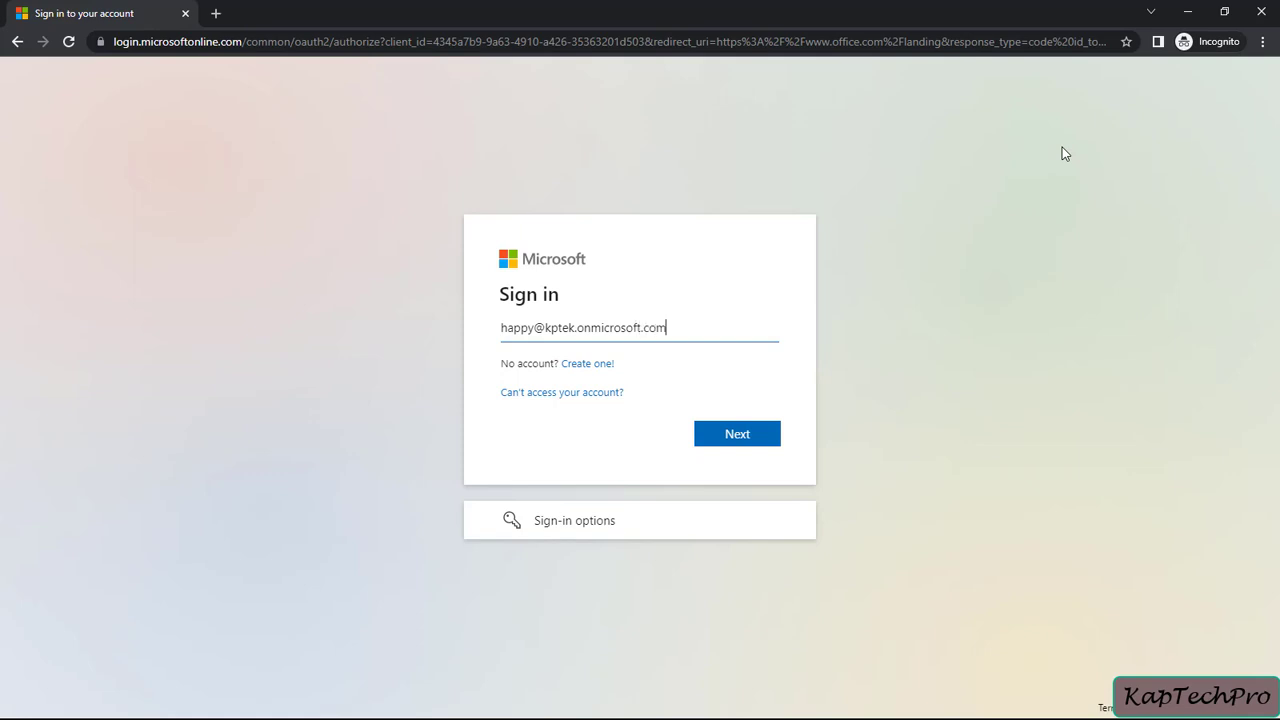
key("Return")
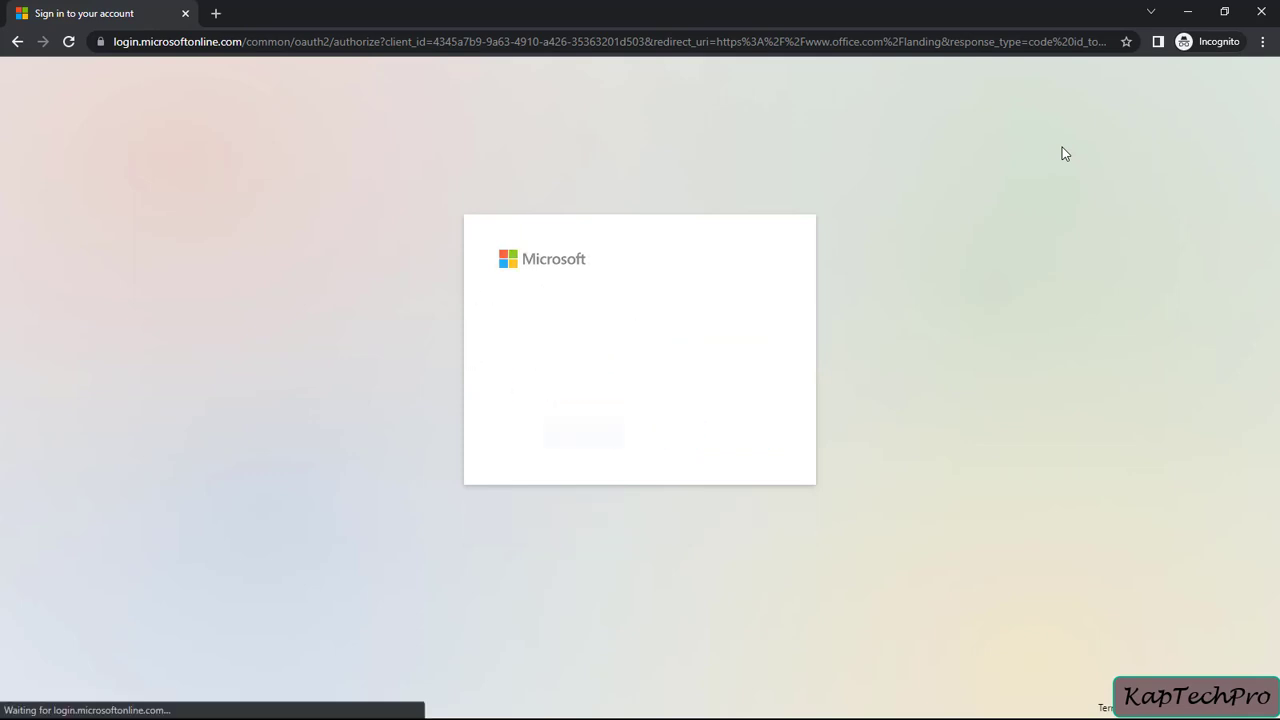
type("********")
key("Return")
left_click(734, 466)
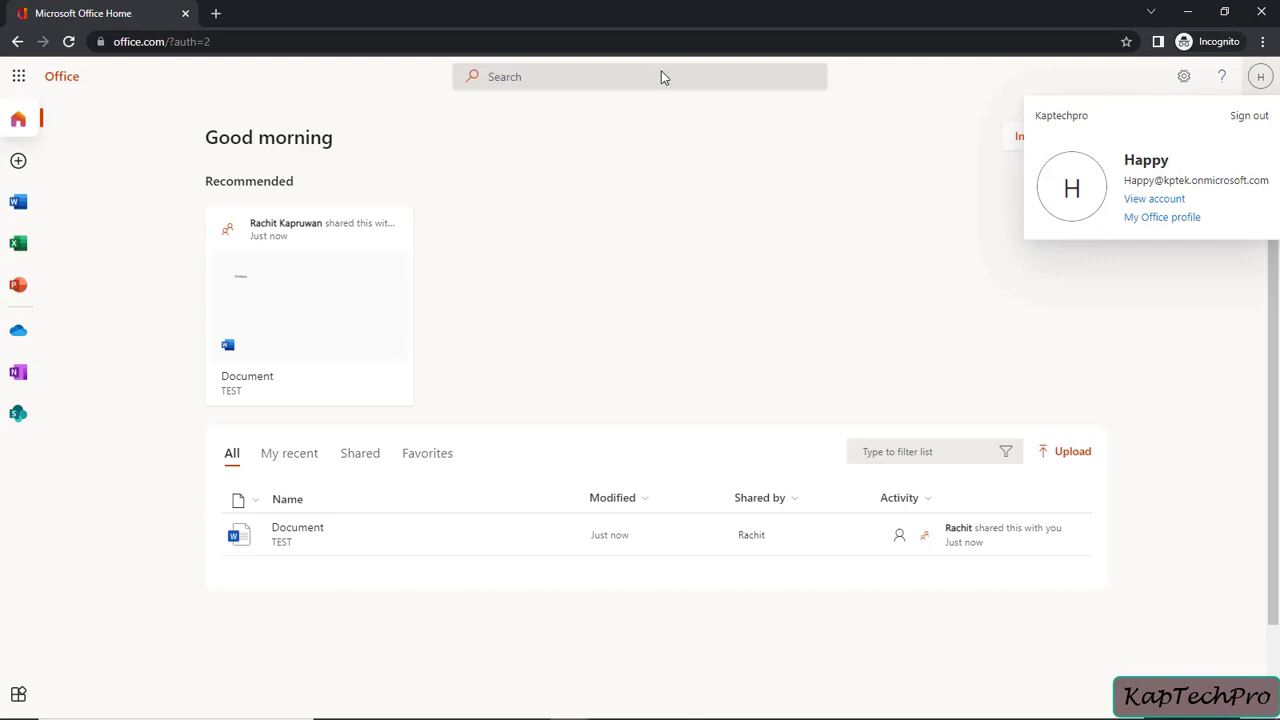
Load the TEST site as the test user using the pasted URL trimmed to /sites/TEST/
left_click(215, 14)
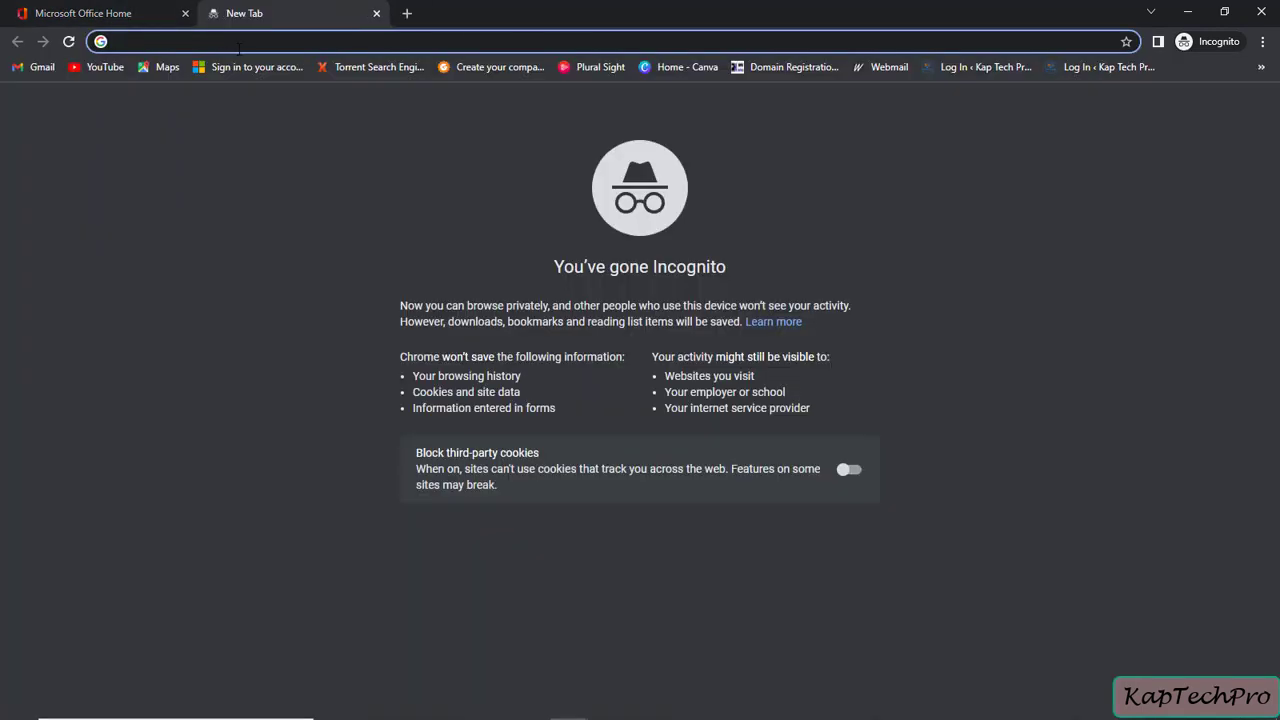
type("https://kptek.sharepoint.com/sites/TEST/_layouts/15/user.aspx")
left_click_drag(322, 41, 501, 44)
key("BackSpace")
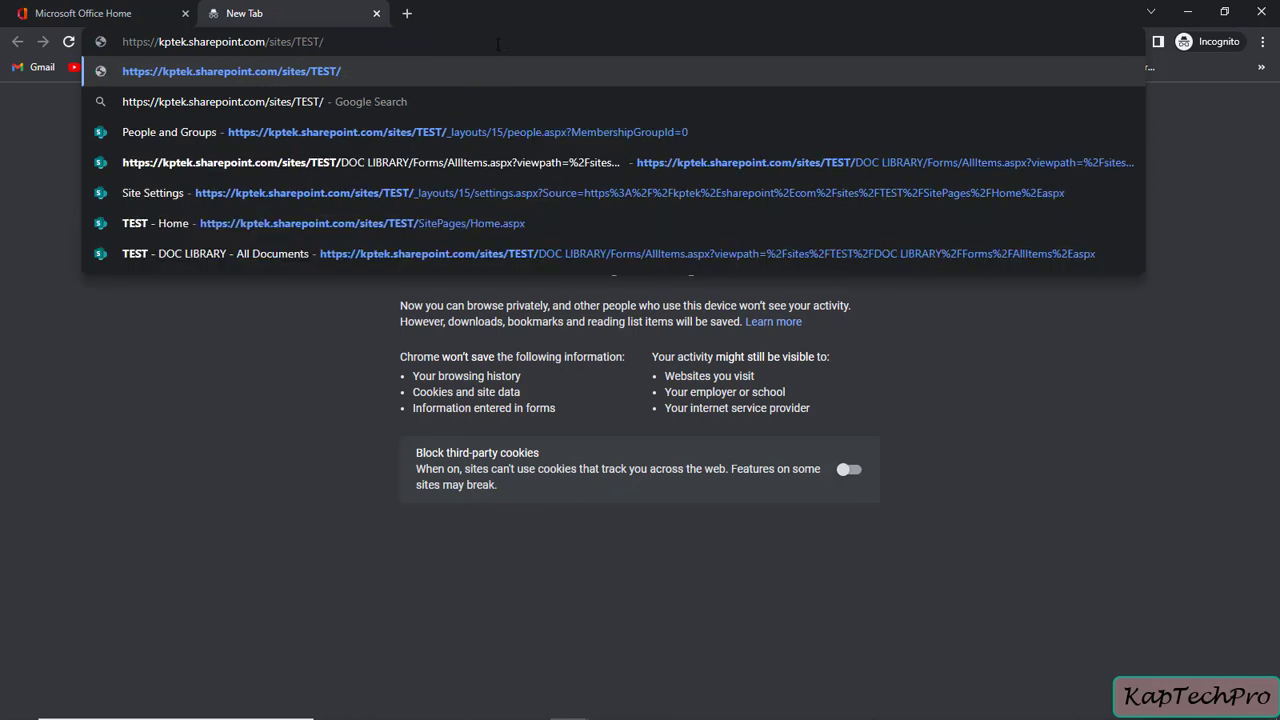
key("Return")
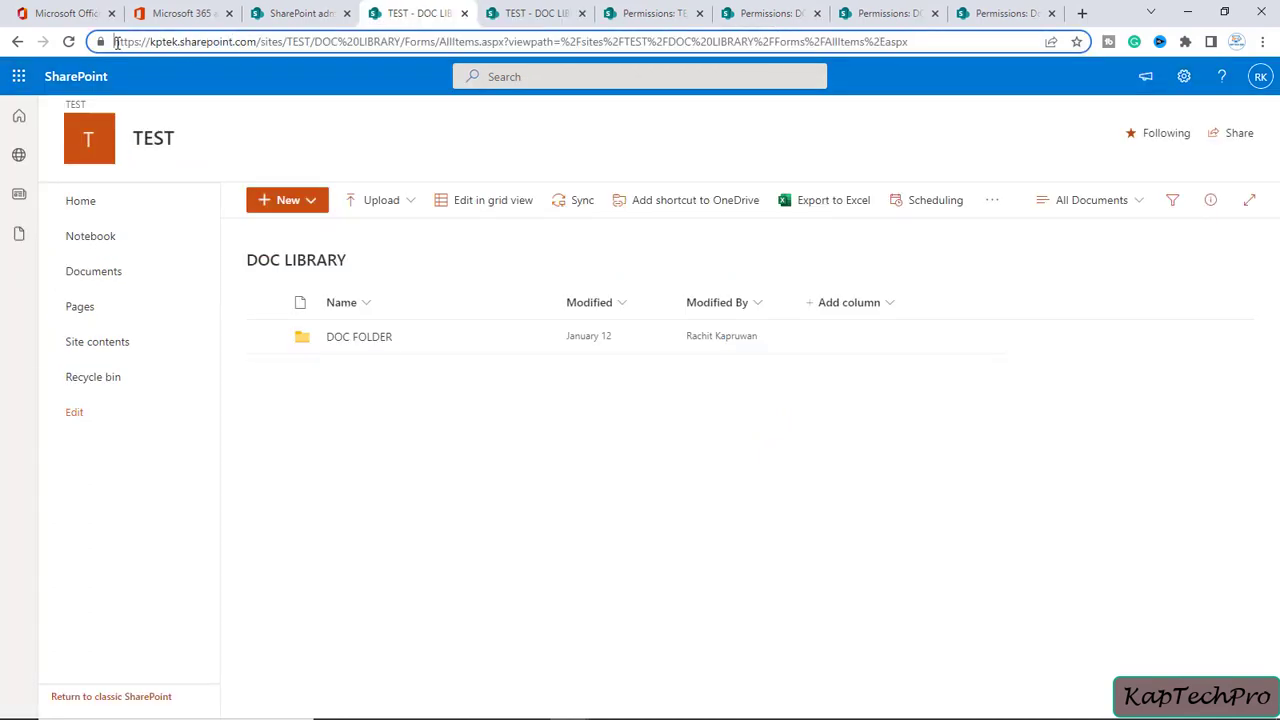
Open the admin's DOC LIBRARY address in the test user's window, closing the duplicate tab
left_click_drag(113, 42, 395, 42)
key("ctrl+c")
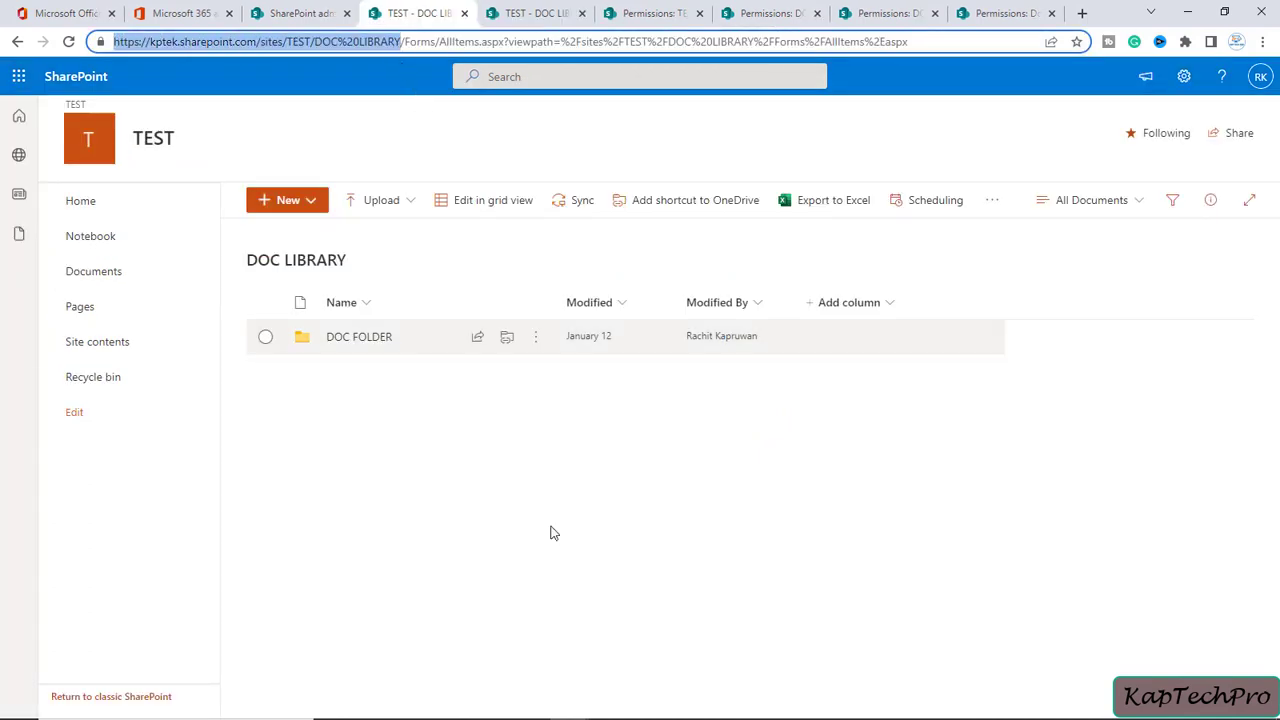
mouse_move(575, 708)
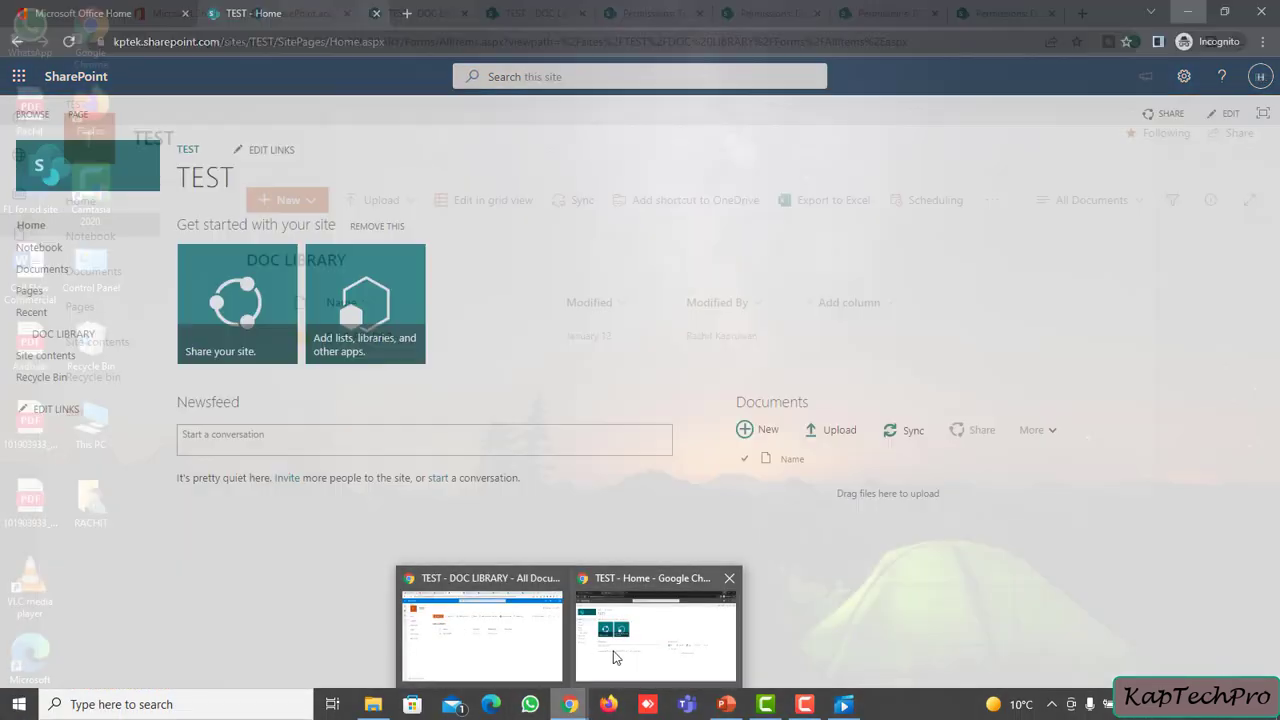
left_click(615, 657)
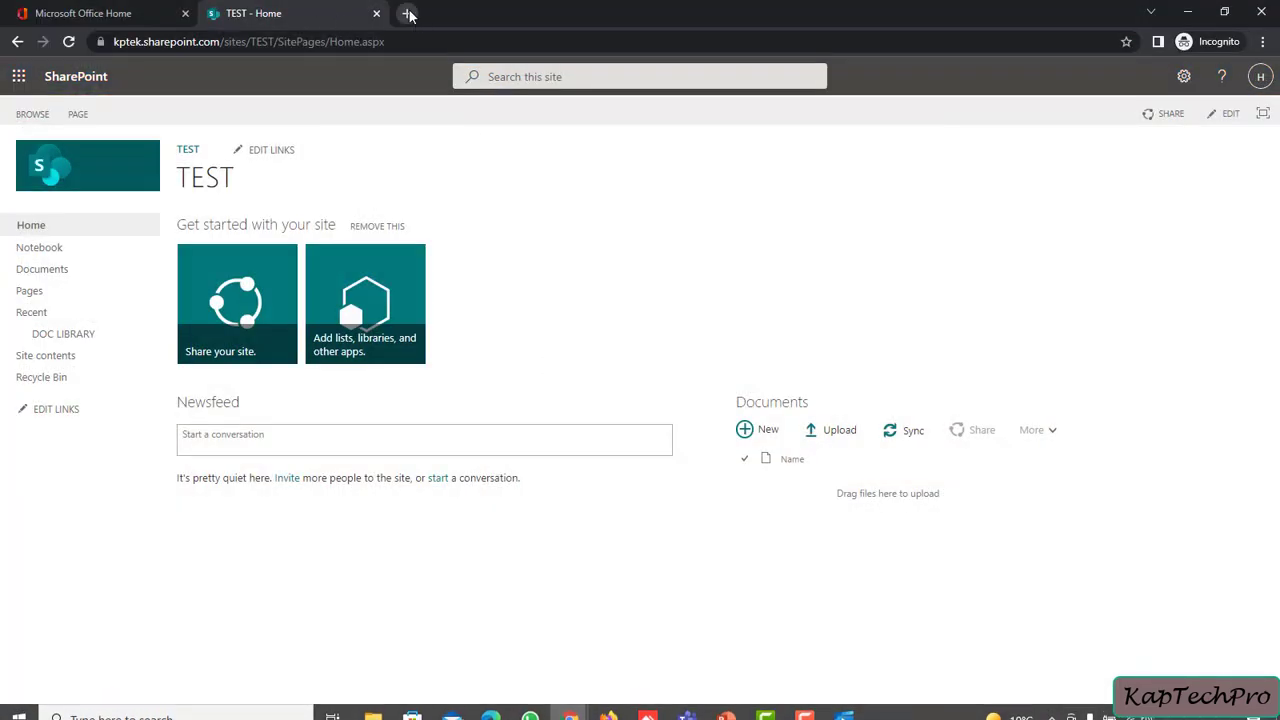
left_click(406, 13)
key("ctrl+v")
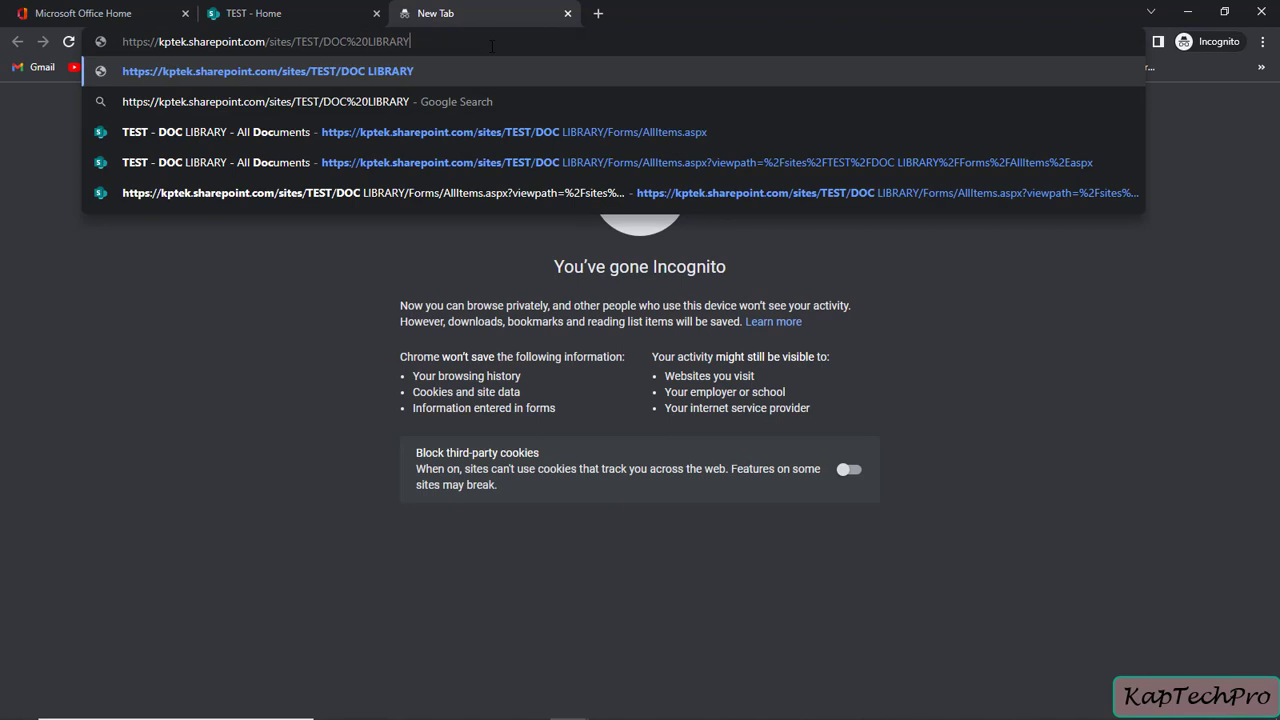
key("Return")
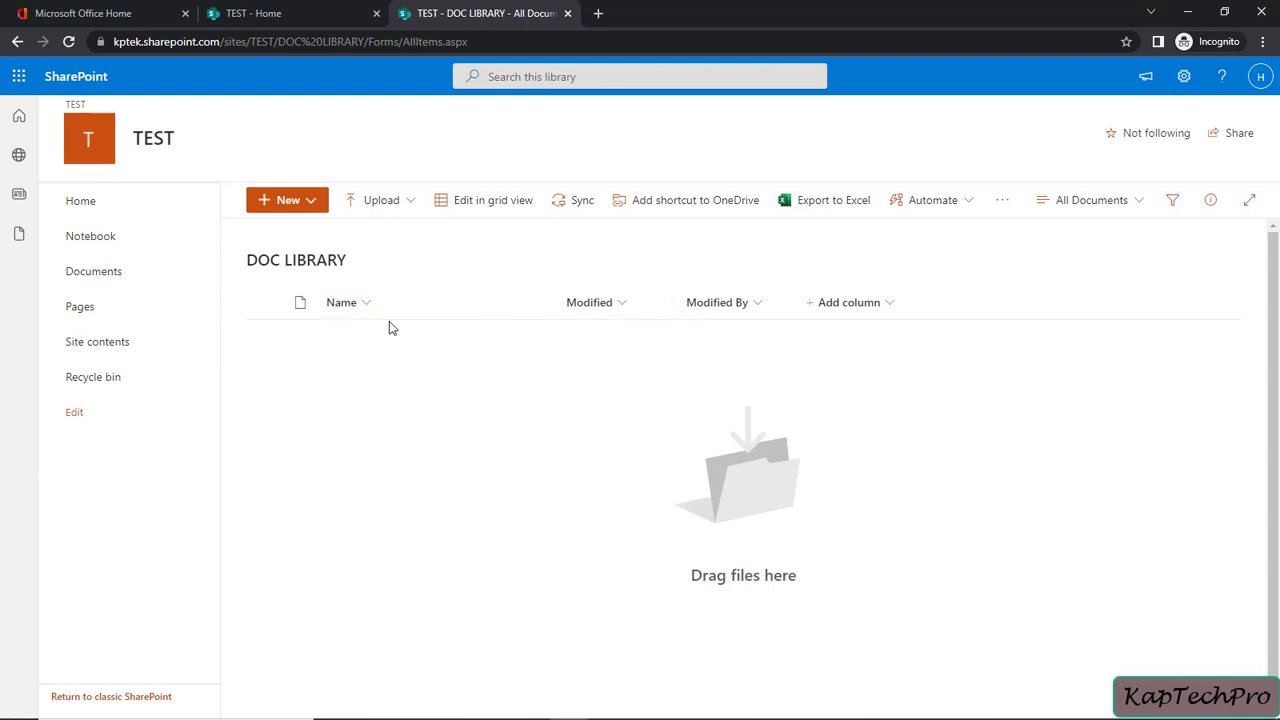
key("ctrl+w")
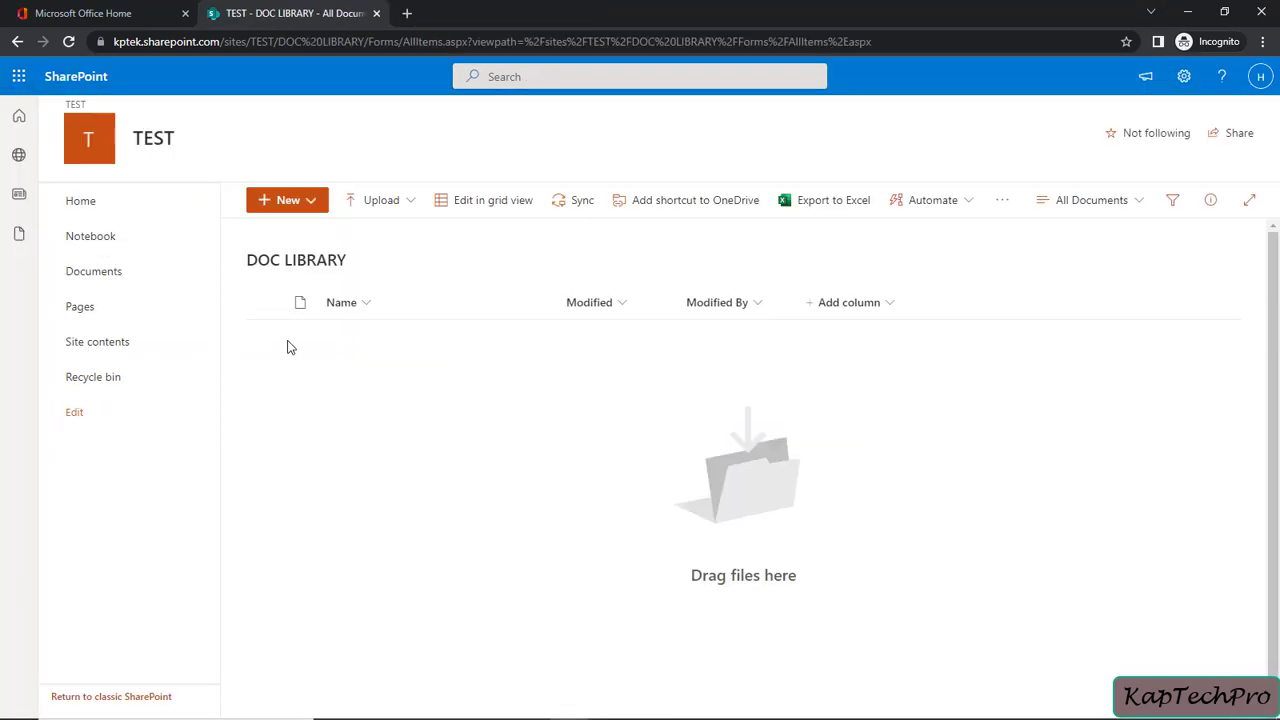
Copy Document.docx's link from DOC FOLDER and open it in the test user's window
left_click(1187, 12)
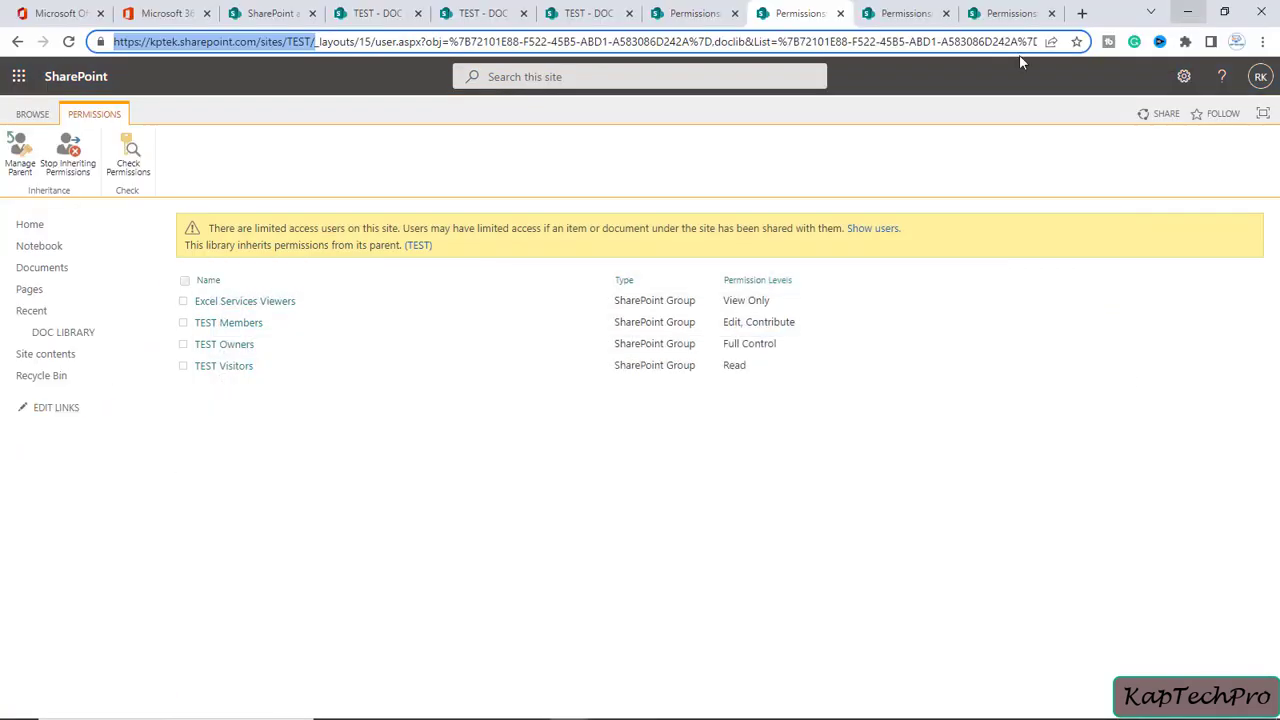
left_click(412, 10)
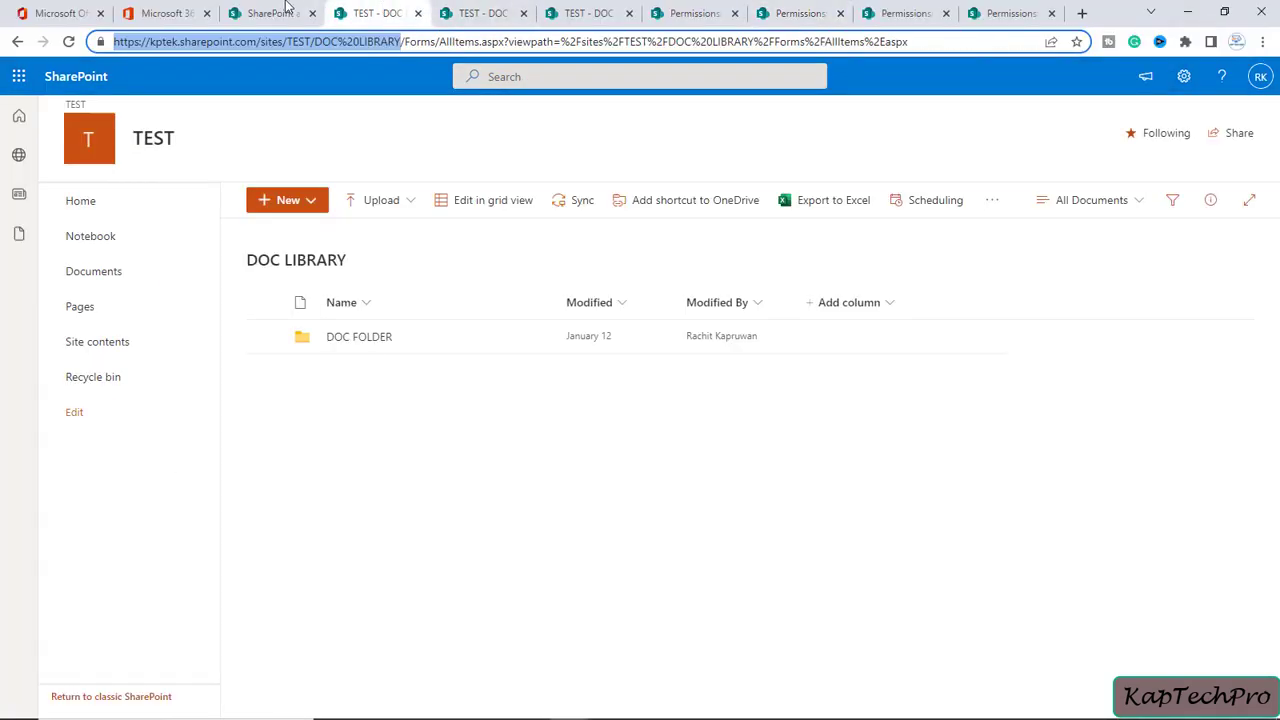
left_click(373, 346)
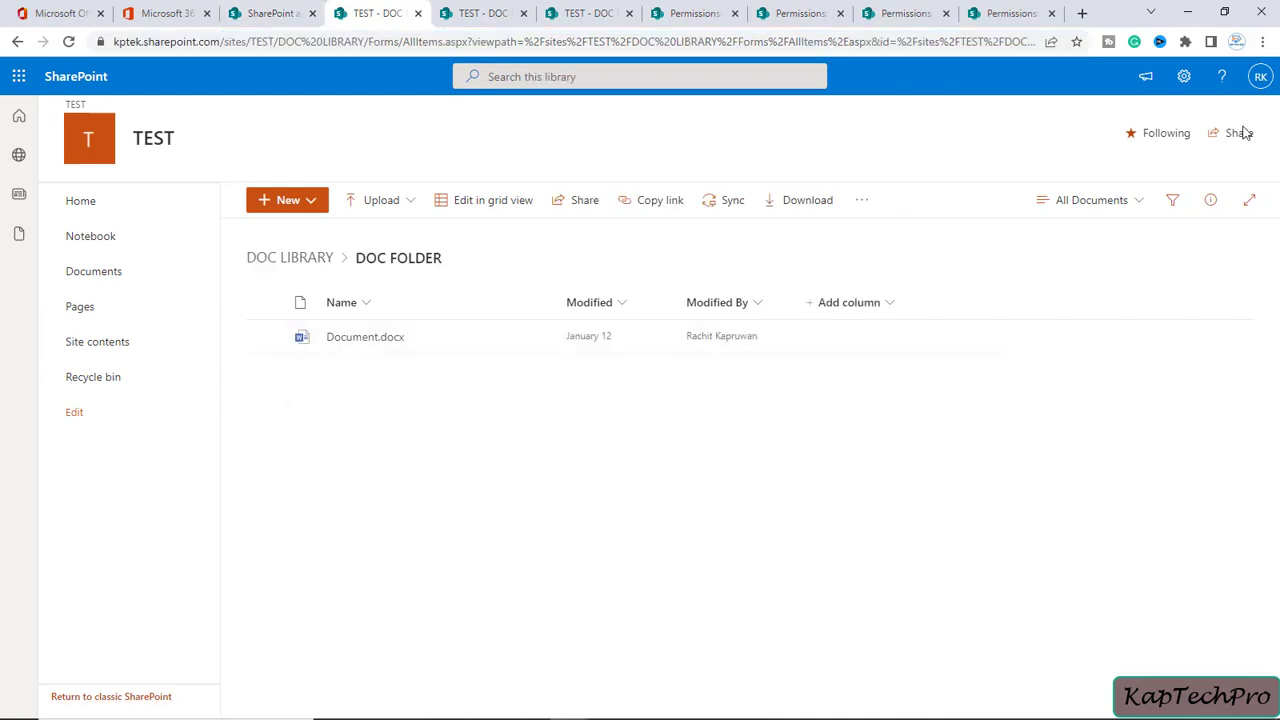
left_click(539, 344)
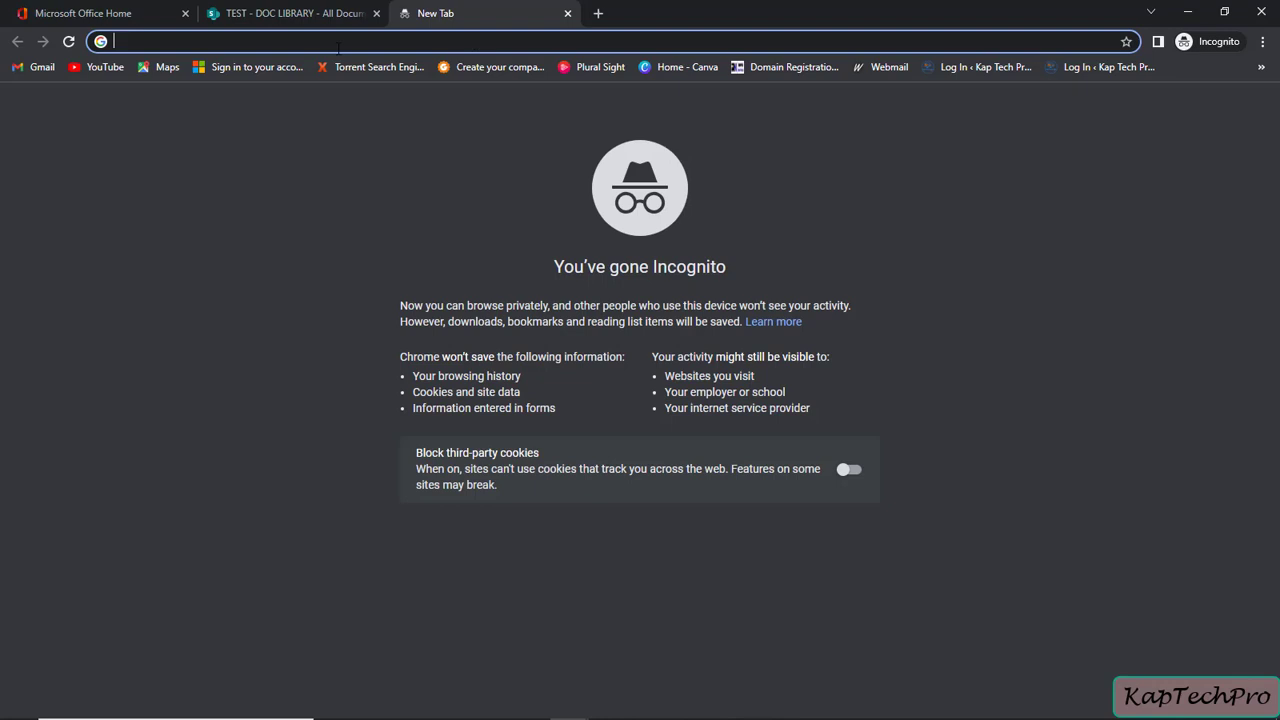
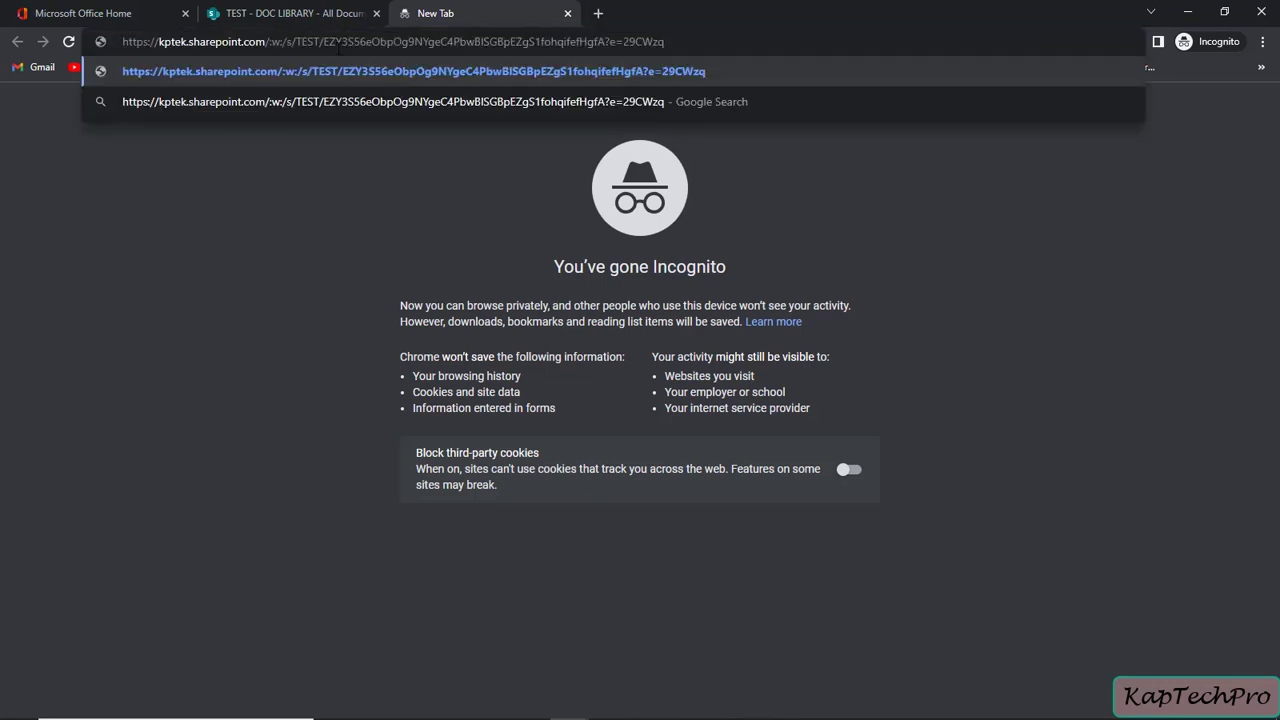
key("Return")
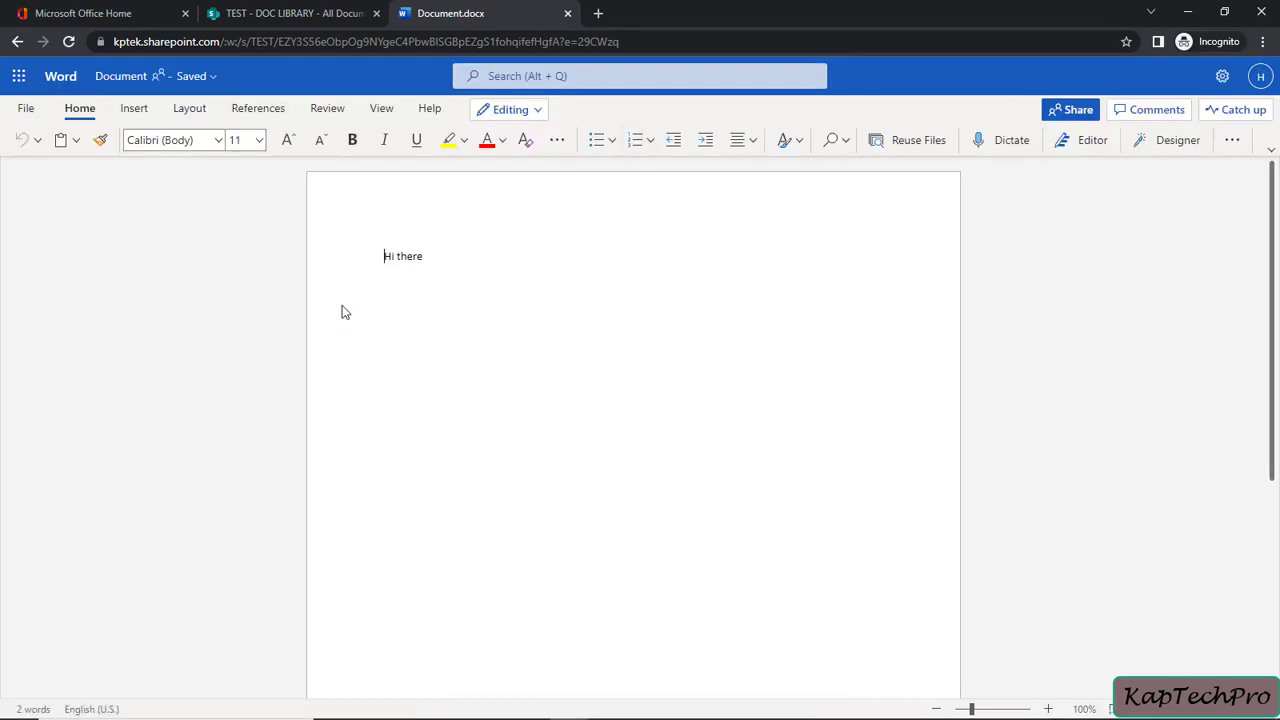
Minimize the test user's Word window and show the folder's permissions in the admin browser
left_click(1187, 12)
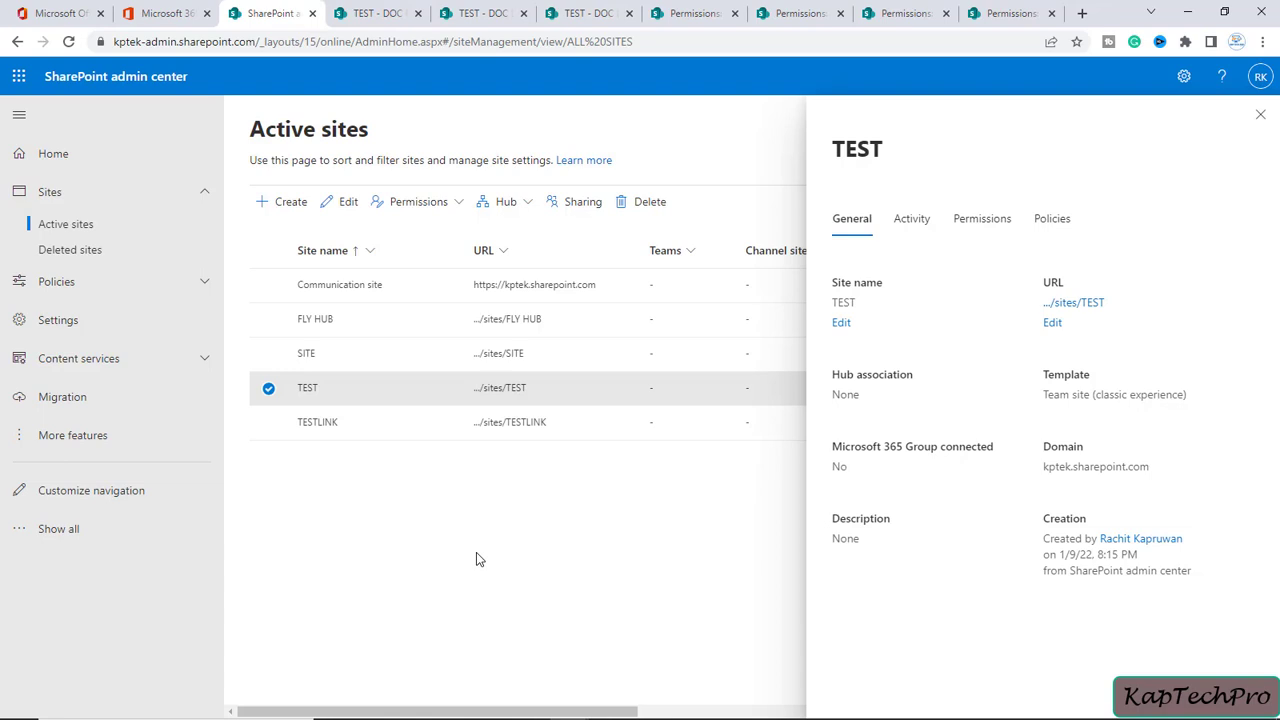
left_click(905, 13)
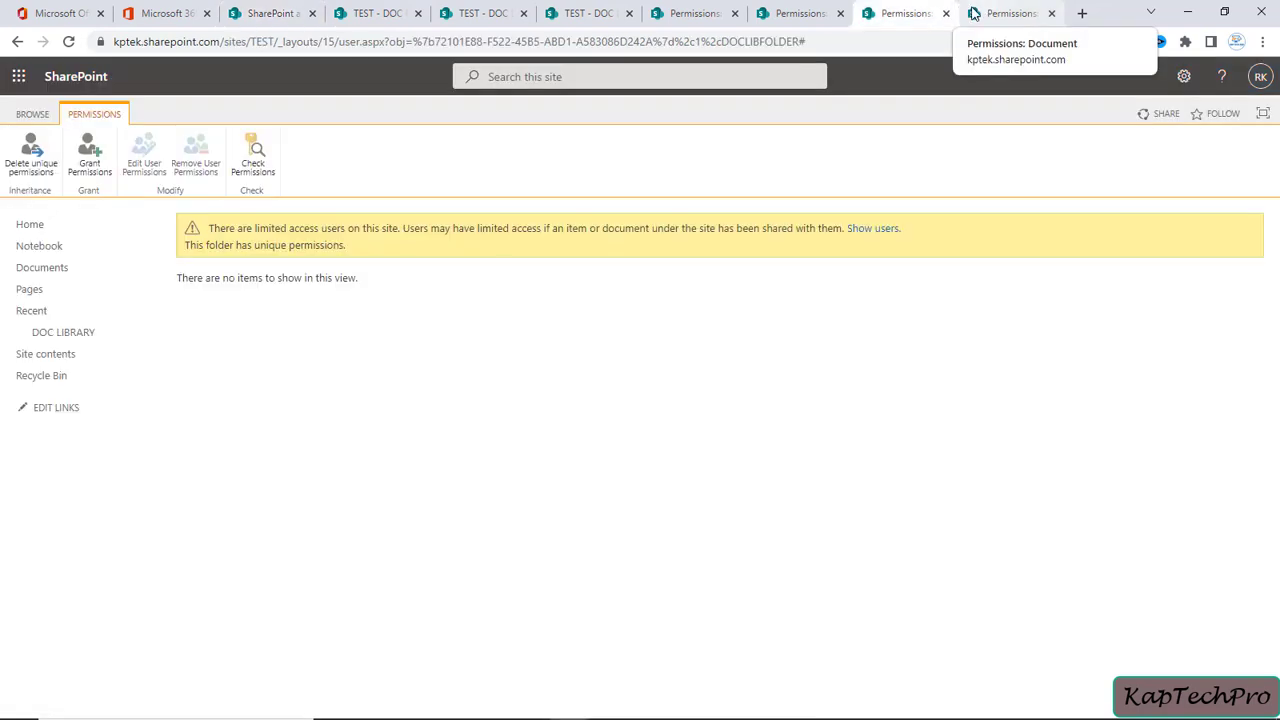